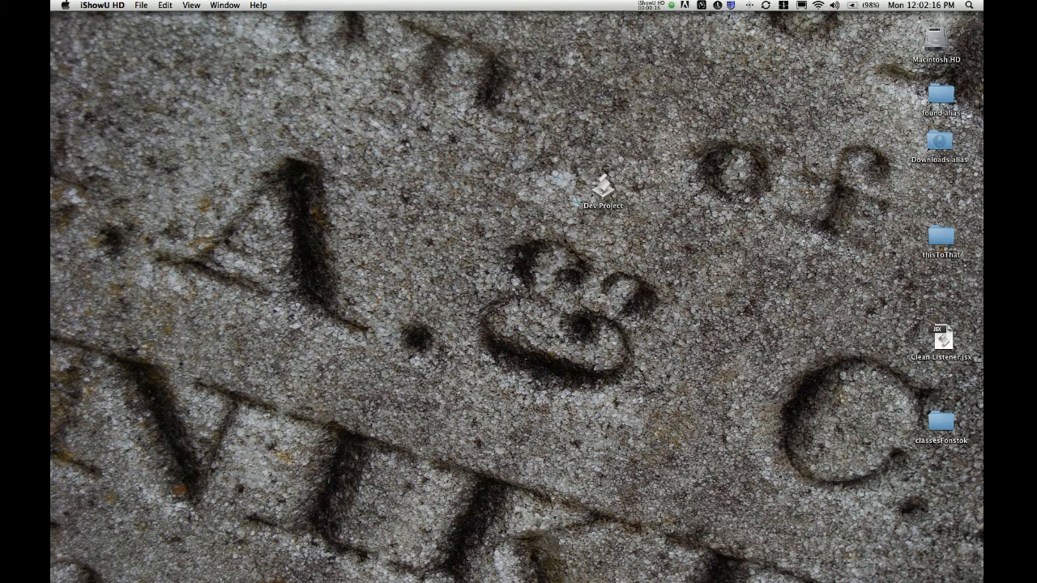
Launch the Dev Project folder maker and enter airTest as the project name
left_click(603, 188)
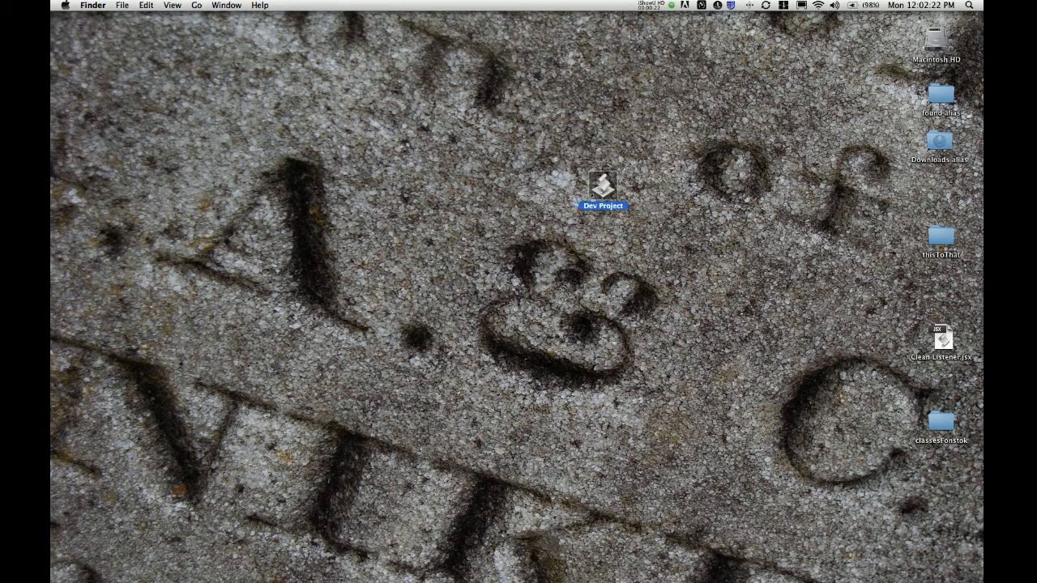
key("Escape")
left_click_drag(602, 188, 619, 183)
key("Escape")
left_click(620, 183)
double_click(620, 183)
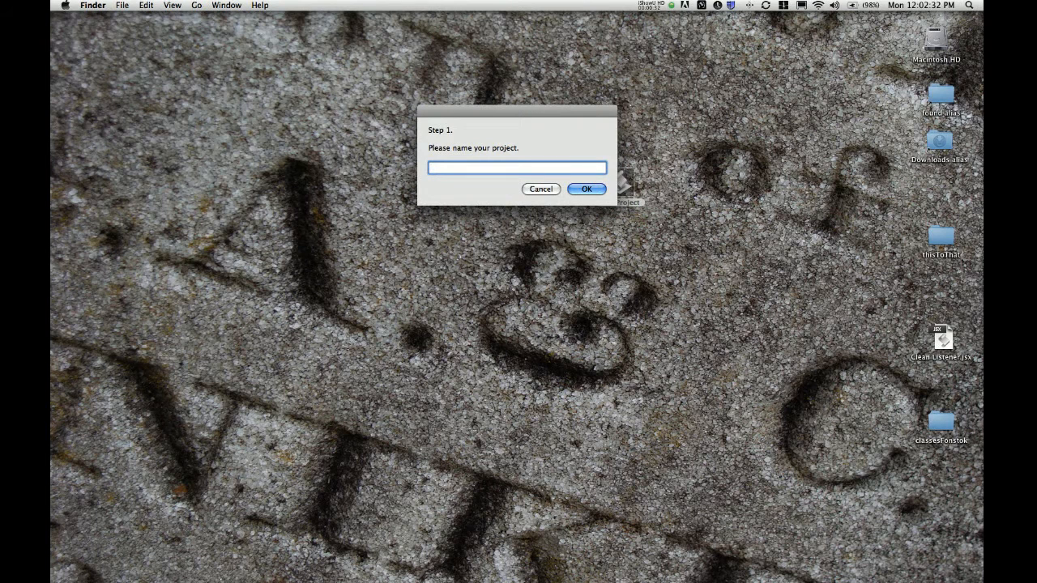
type("ai")
key("BackSpace")
key("BackSpace")
type("airTest")
key("Return")
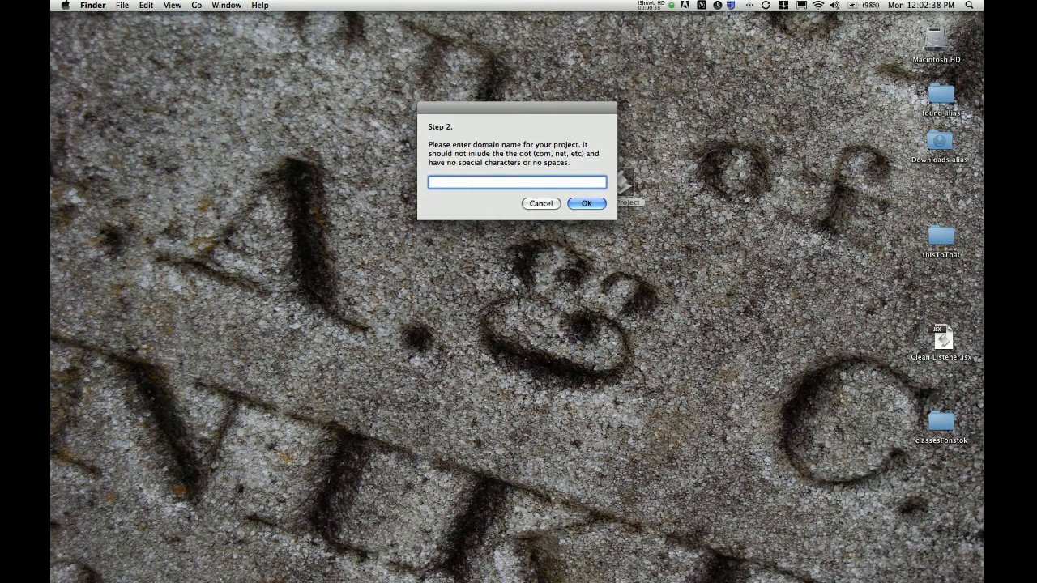
Enter airTest as the domain, create the project folder, and dismiss the completion message
type("airt")
key("BackSpace")
type("Test")
key("Return")
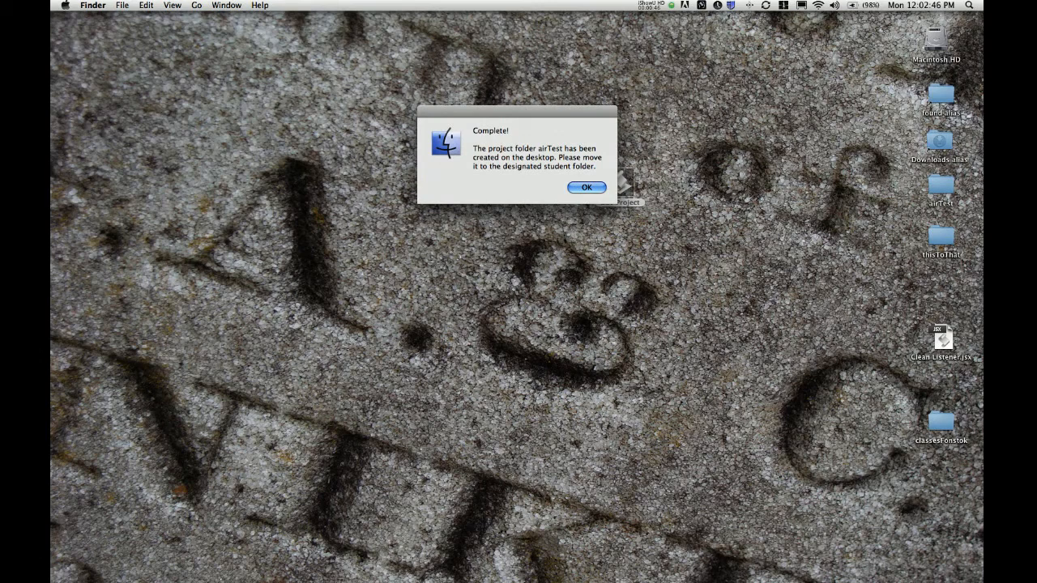
key("Return")
left_click_drag(283, 41, 380, 107)
Browse from the source folder down through com to the airTest package folder
left_click(399, 167)
left_click(389, 157)
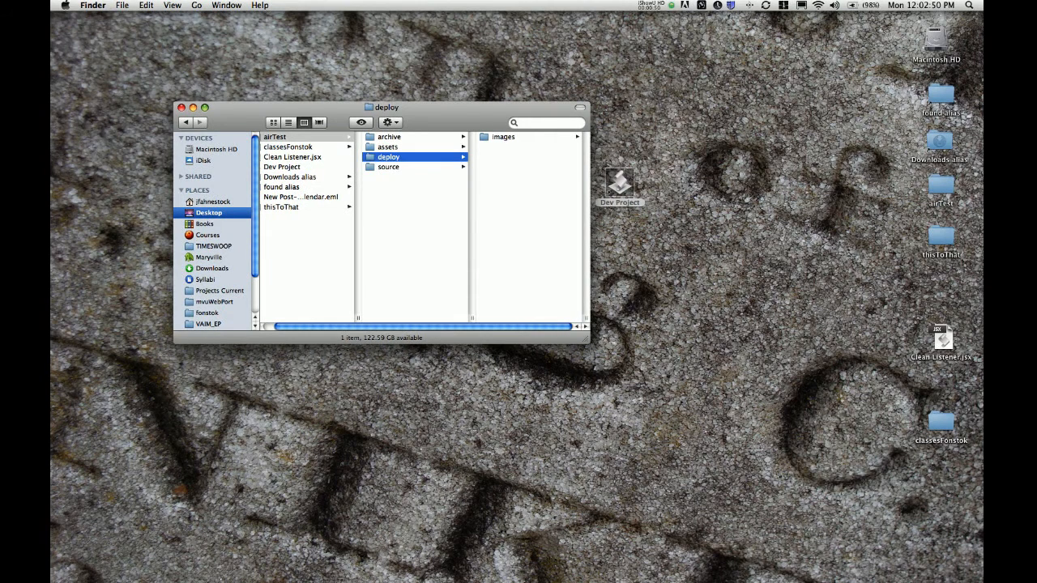
key("Up")
key("Up")
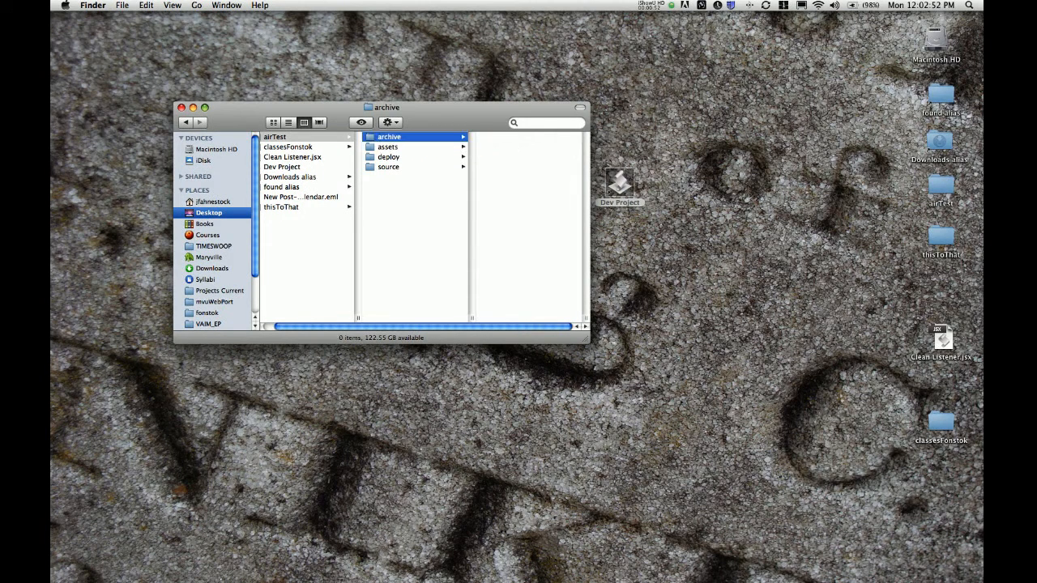
left_click(389, 167)
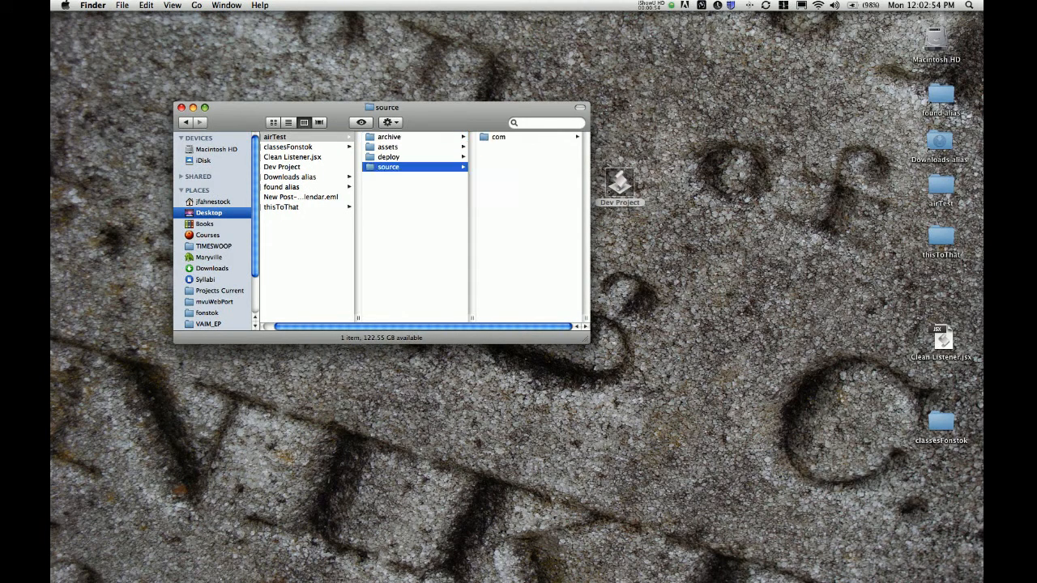
left_click(498, 137)
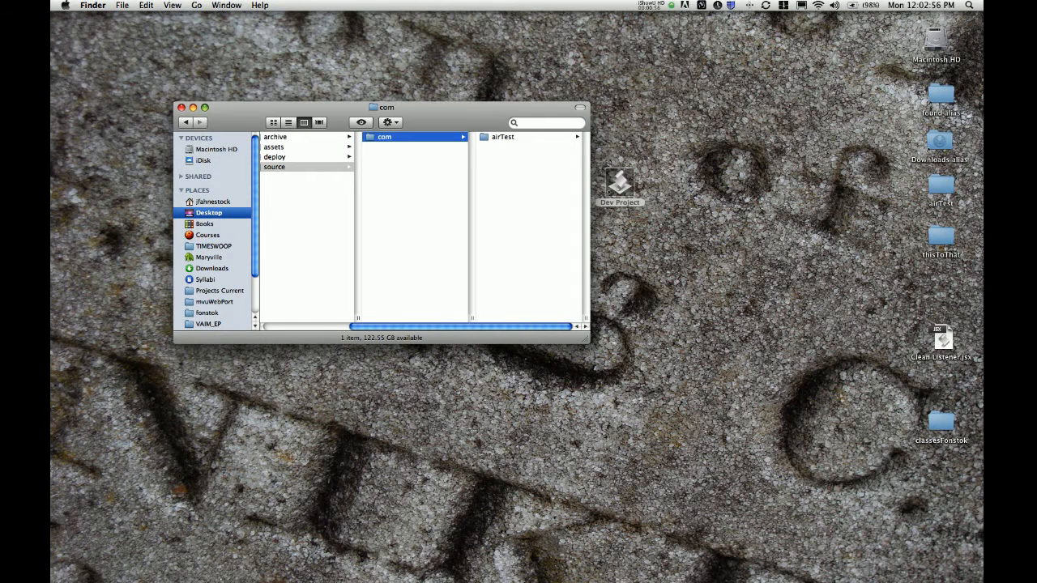
left_click(503, 137)
scroll(421, 227, "left", 3)
Check deploy's images subfolder, assets' docs and graphics, the empty archive, and source
left_click(376, 157)
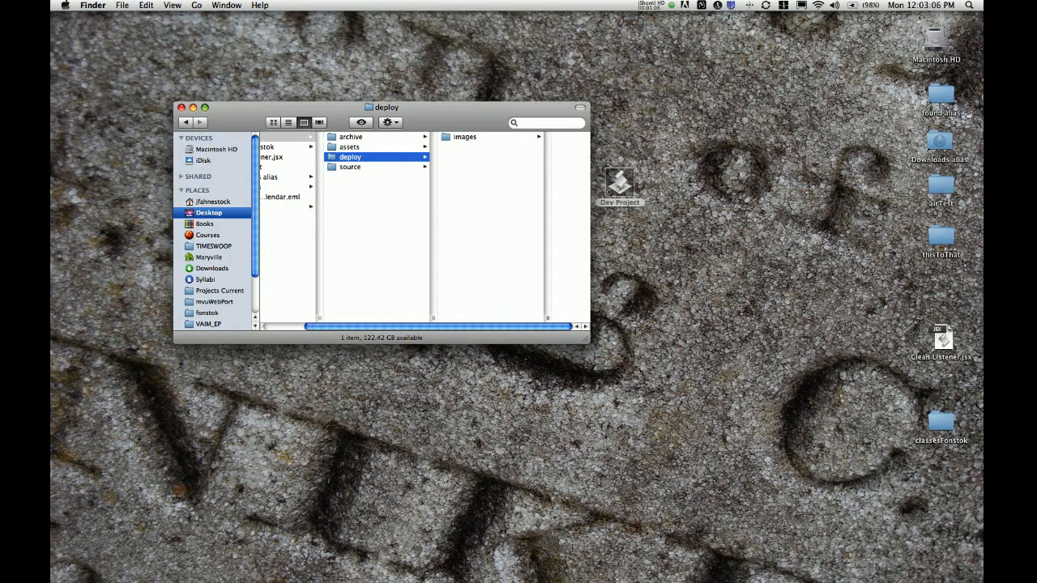
left_click(349, 146)
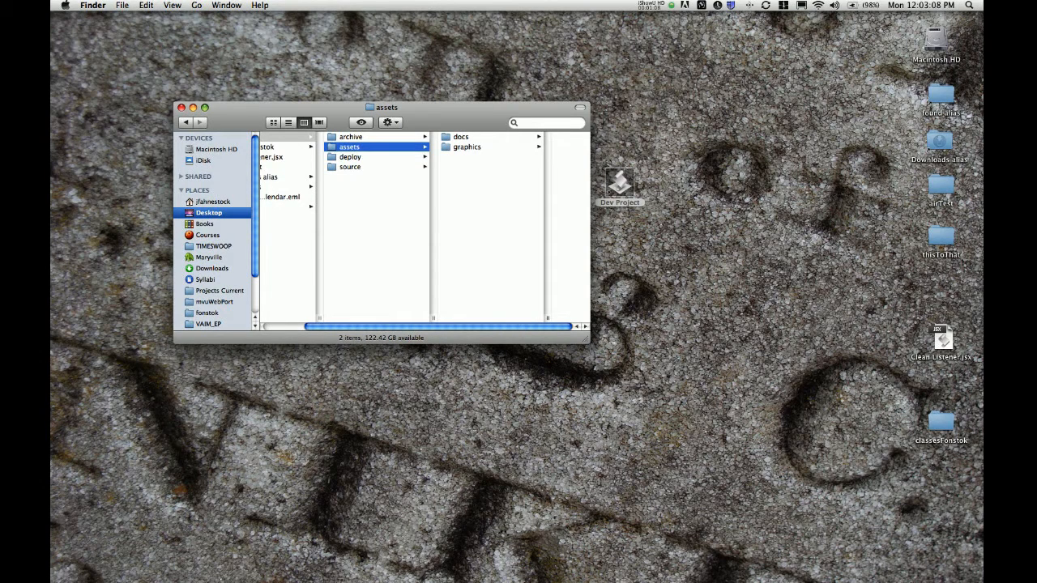
left_click(350, 137)
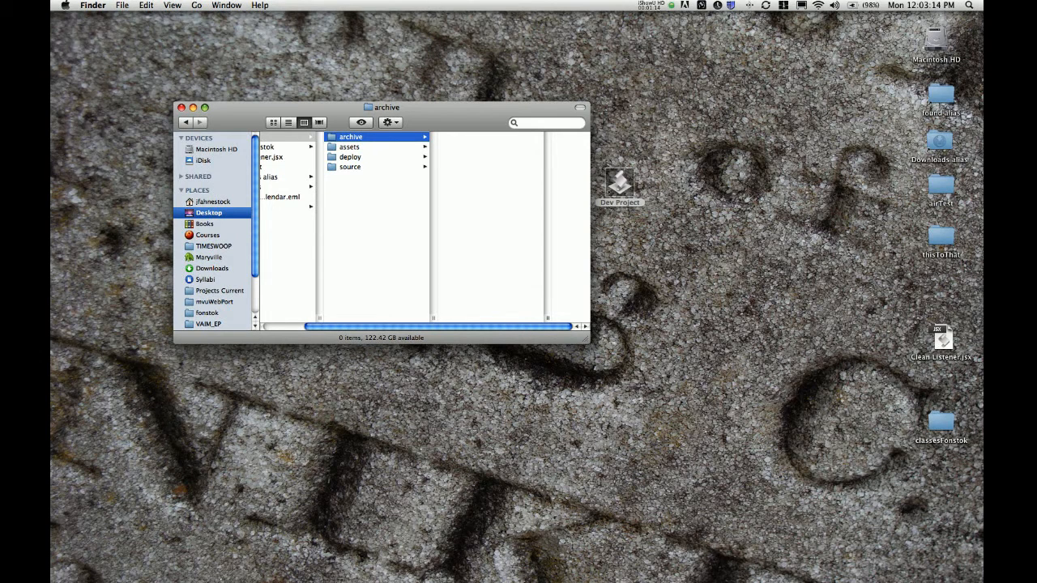
left_click(350, 167)
left_click_drag(421, 108, 454, 102)
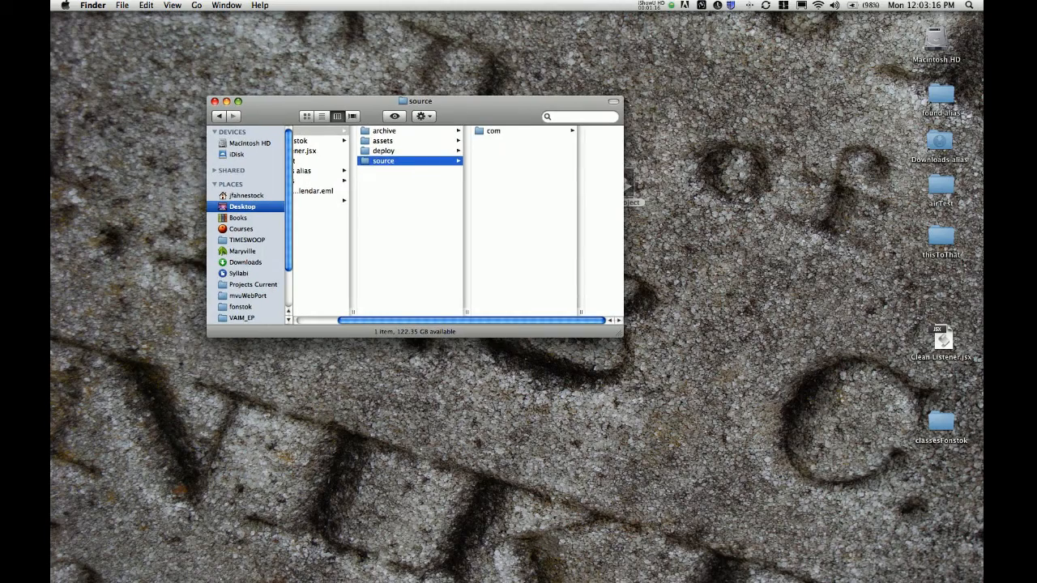
mouse_move(548, 580)
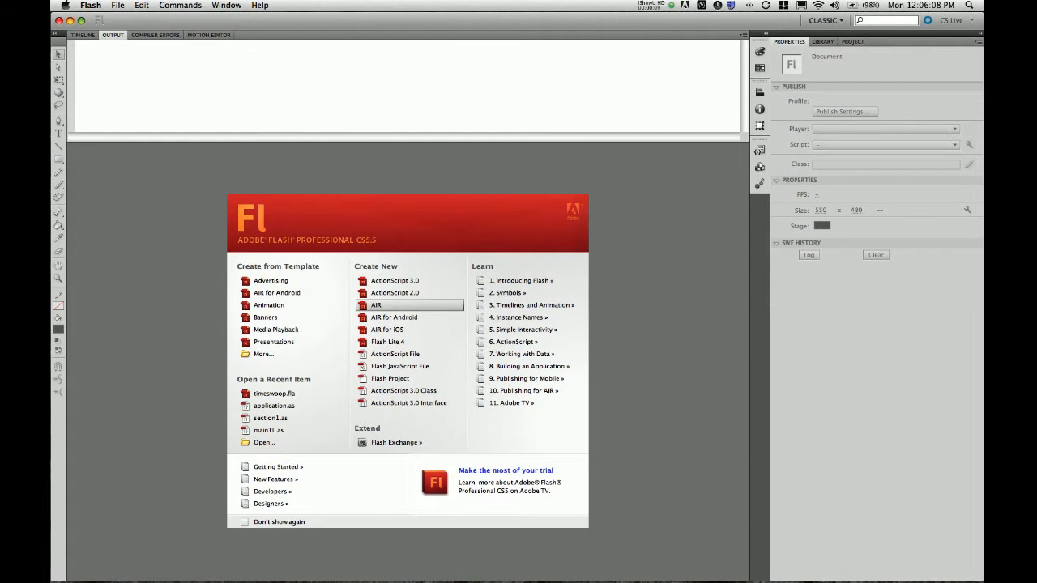
Create a new AIR document with a frame rate of 60 fps
left_click(409, 304)
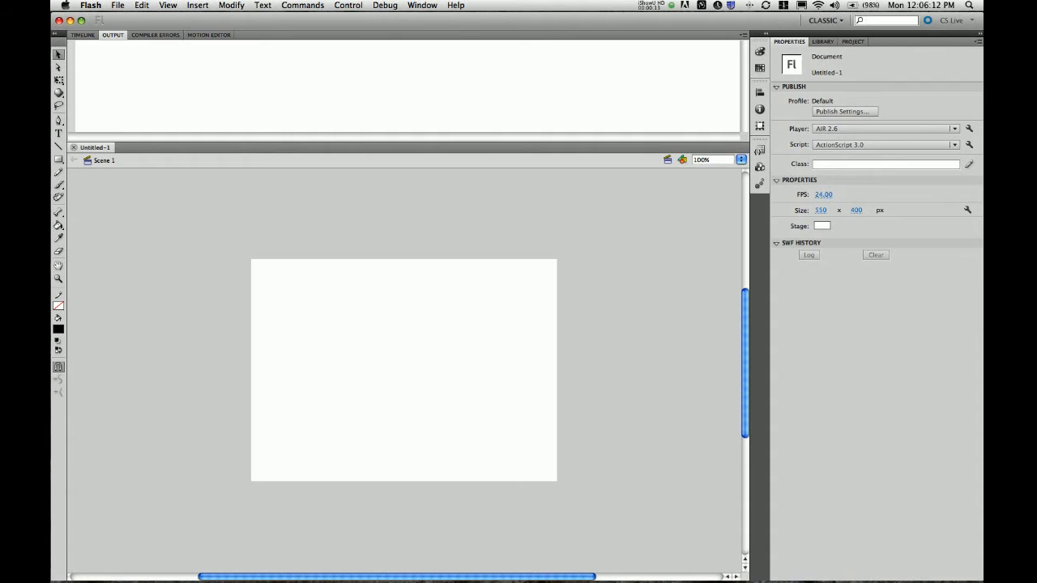
left_click(823, 194)
type("60")
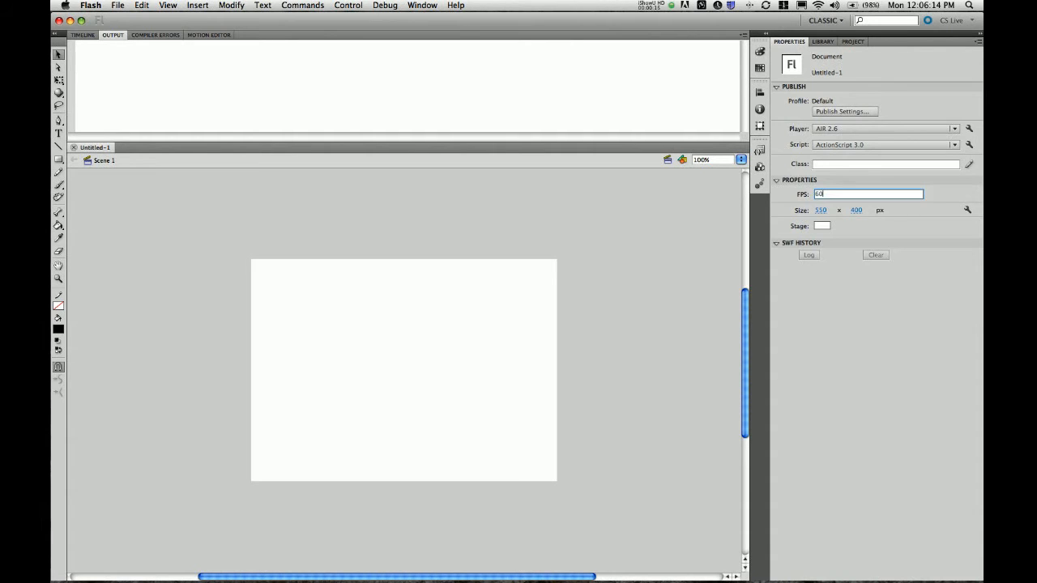
key("Tab")
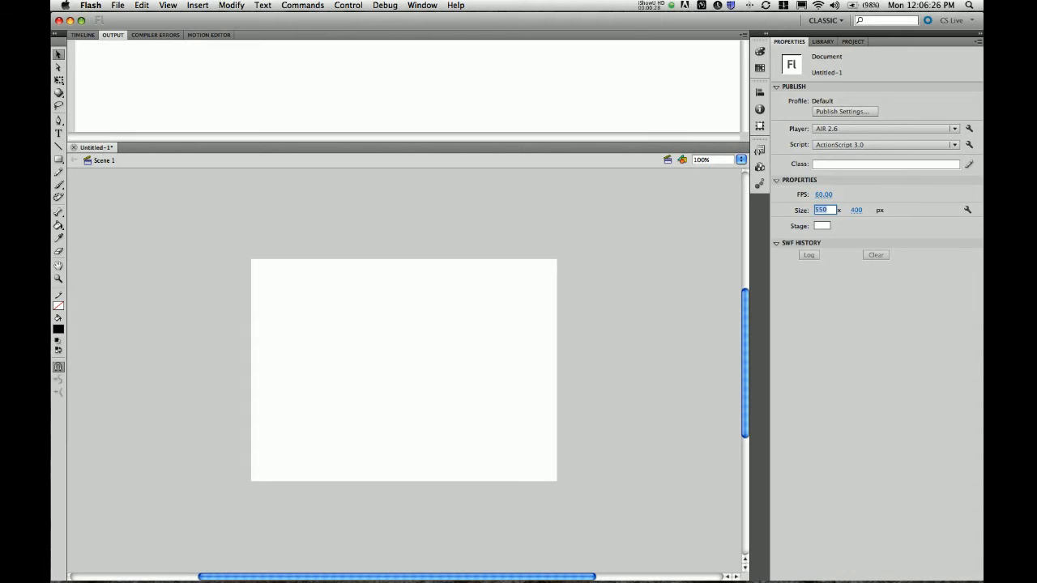
Set the stage size to 1280 x 720 and zoom out to see the whole stage
type("1280")
key("Tab")
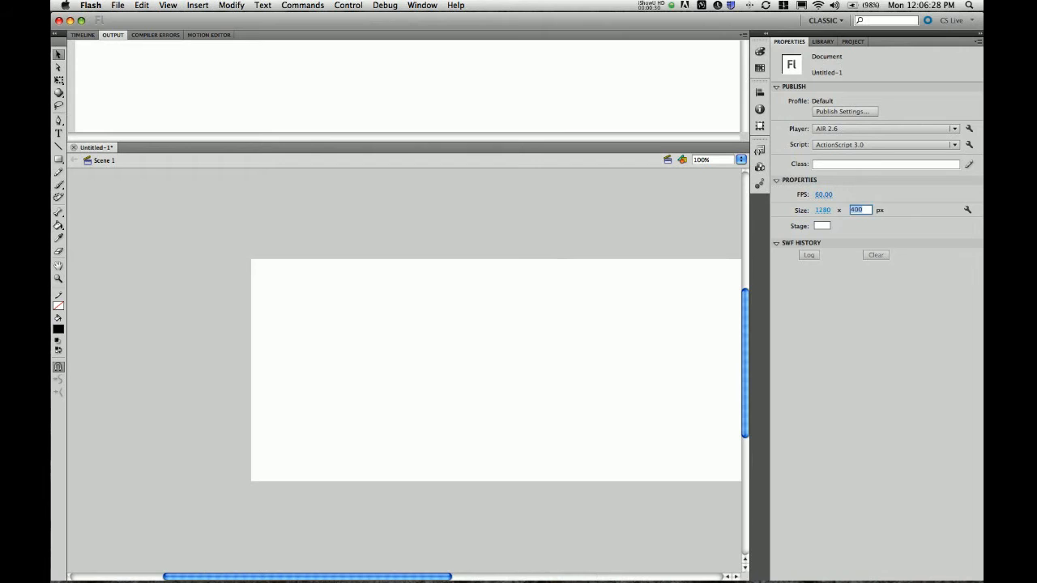
type("720")
key("Return")
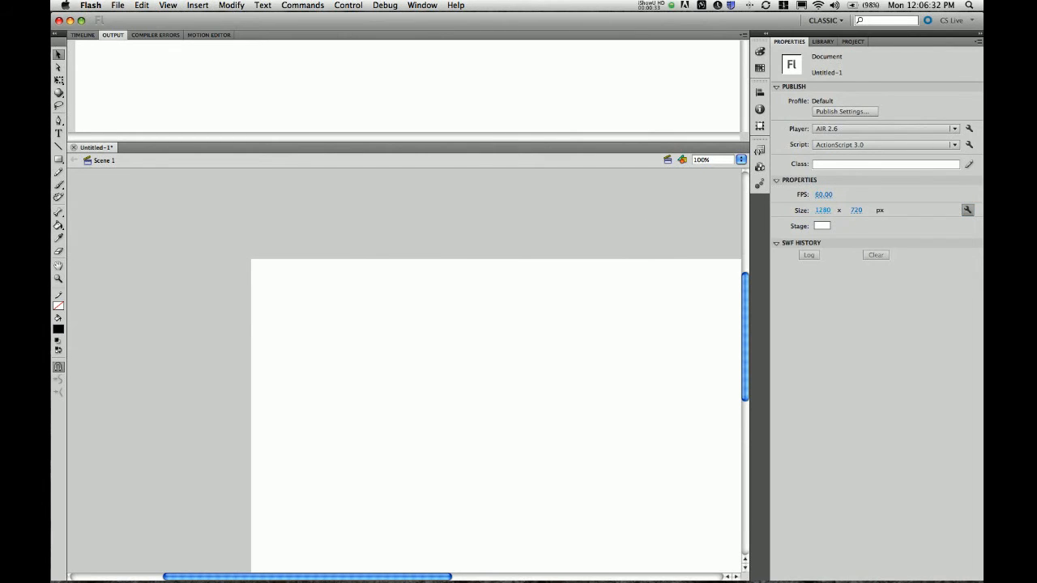
key("super+minus")
scroll(404, 371, "down", 4)
scroll(404, 371, "right", 2)
scroll(404, 371, "left", 2)
scroll(404, 371, "up", 1)
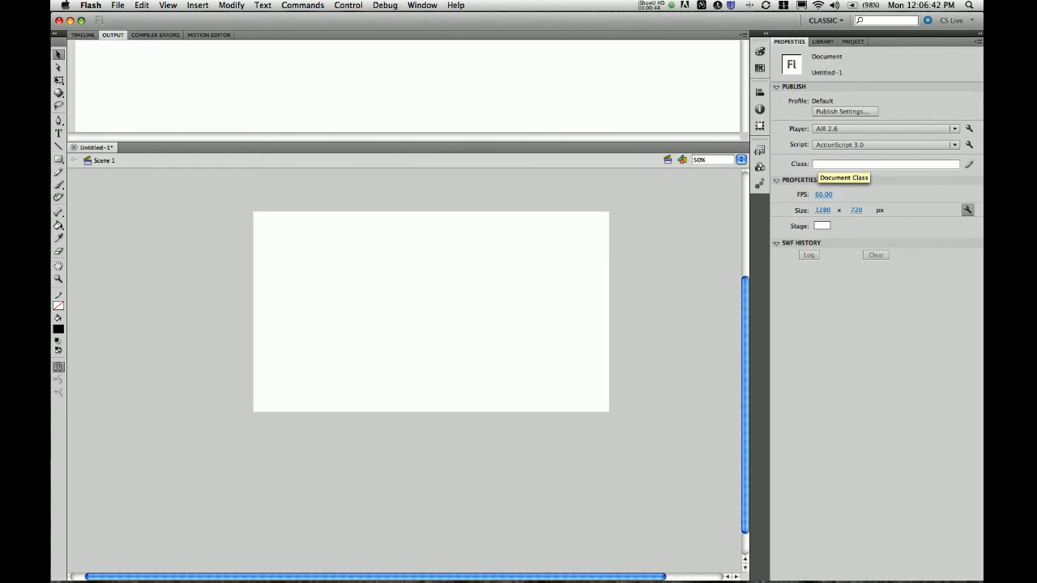
Browse Finder to the empty source/com/airTest package folder, then cancel Flash's document-class warning
left_click(931, 164)
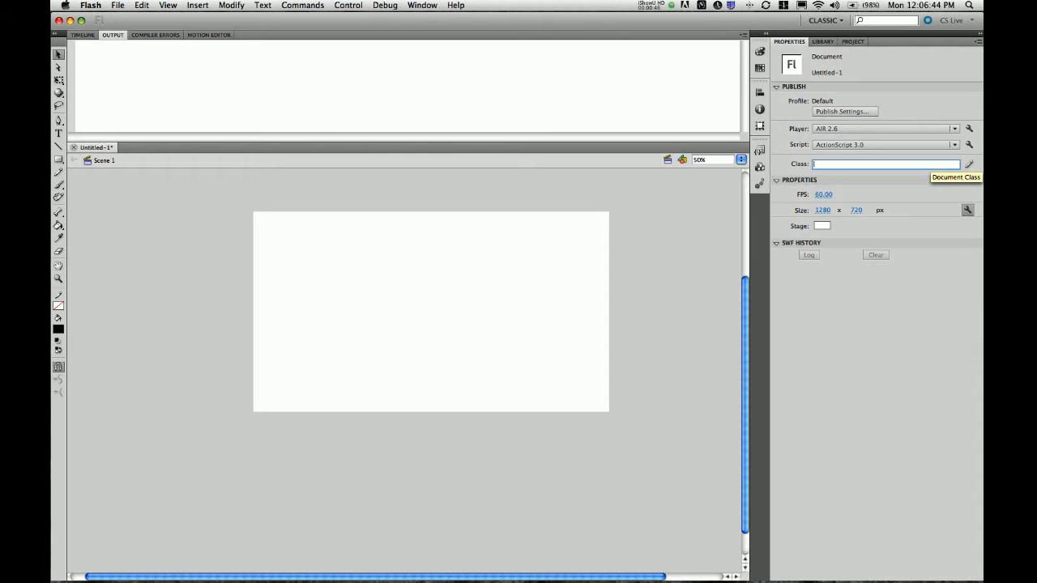
type("cl")
key("super+Tab")
key("super+Tab")
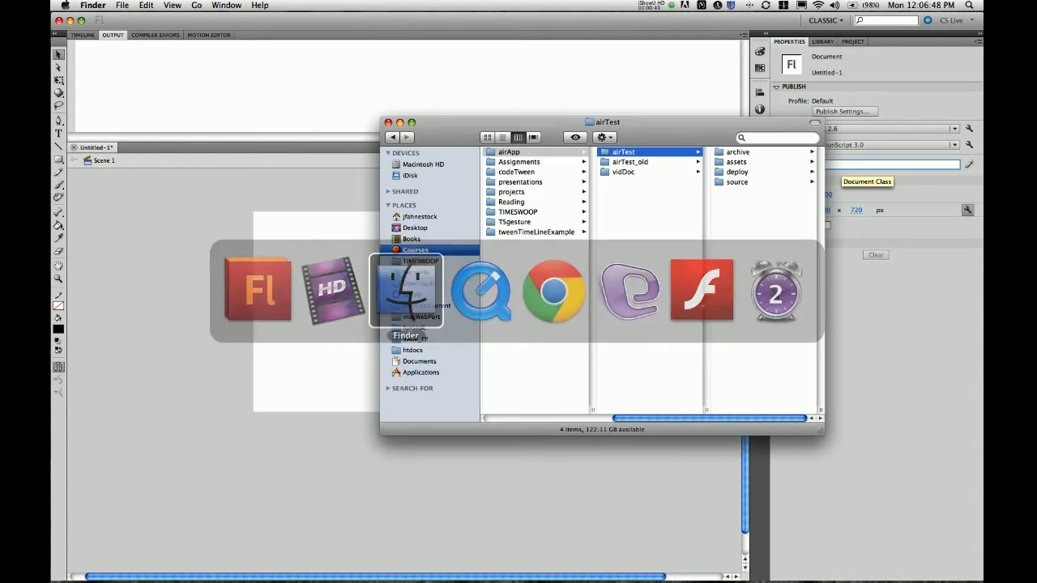
left_click_drag(648, 121, 401, 110)
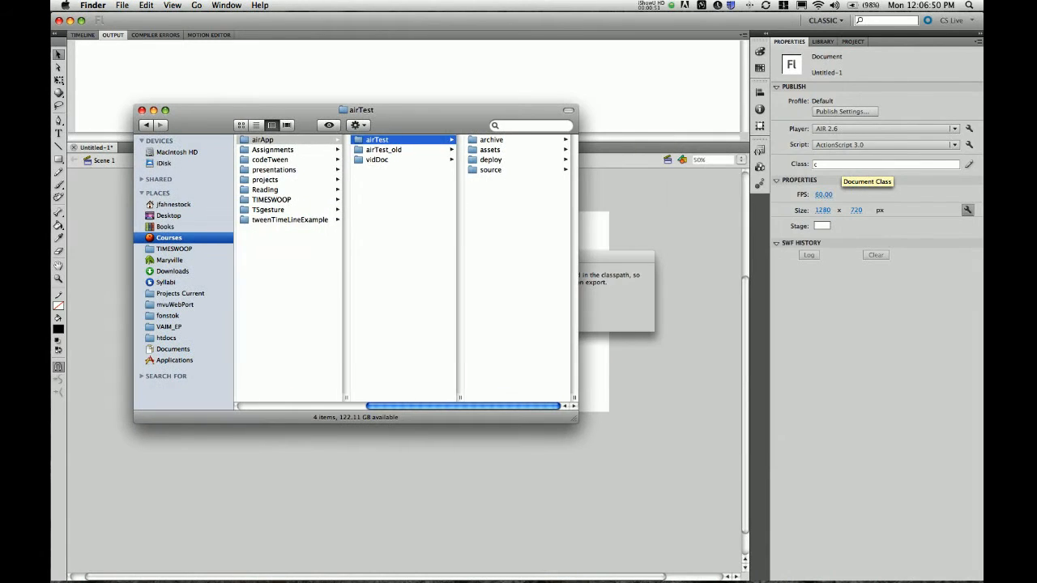
left_click(494, 170)
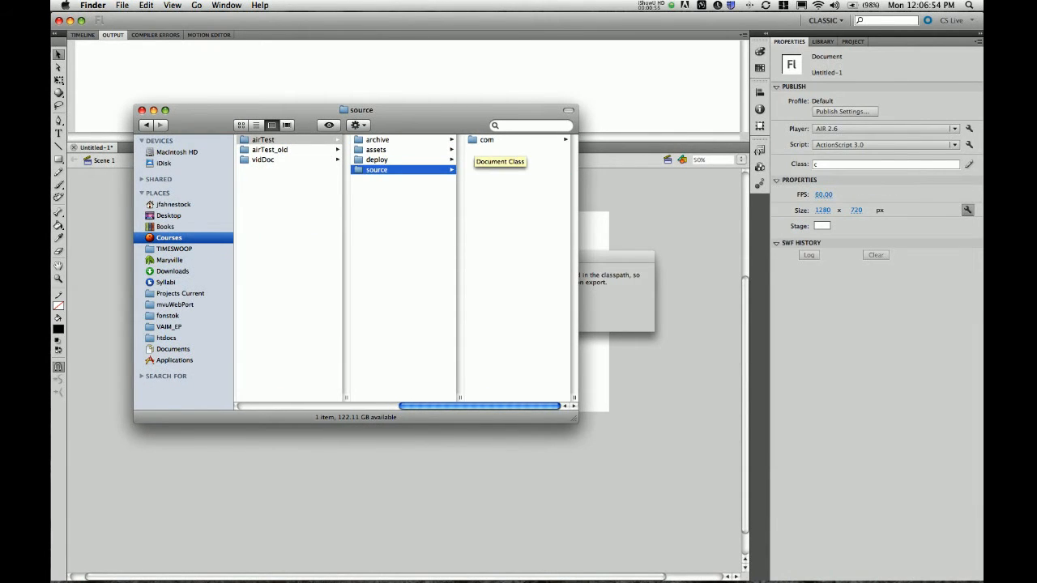
left_click(486, 139)
left_click(486, 140)
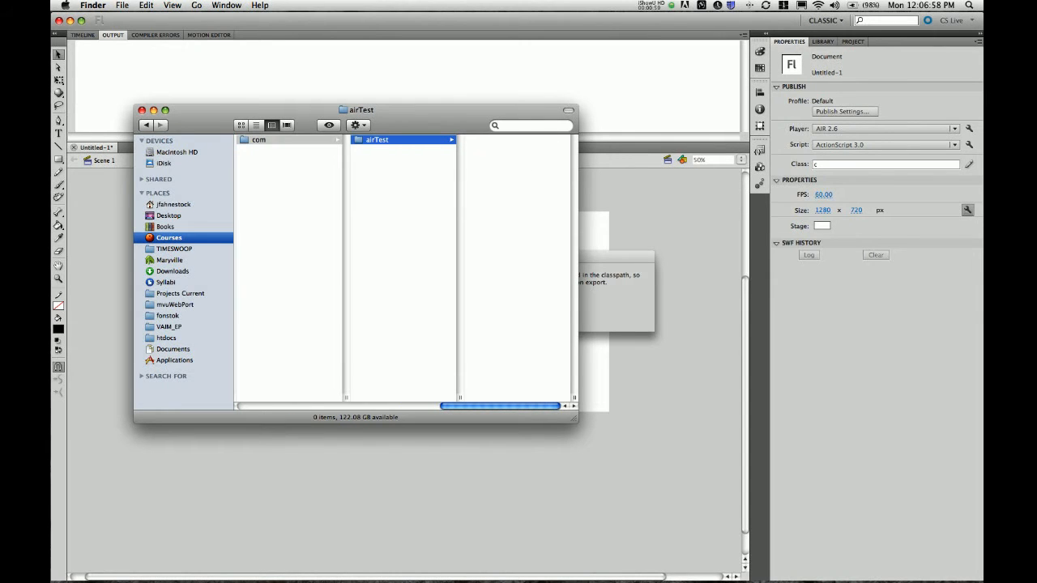
scroll(405, 268, "left", 5)
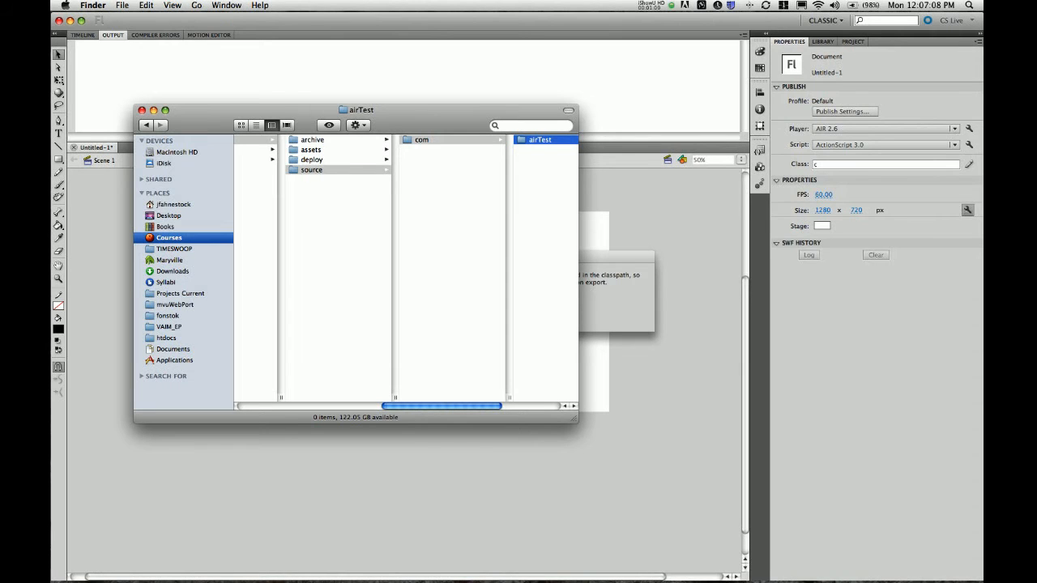
key("super+Tab")
key("Escape")
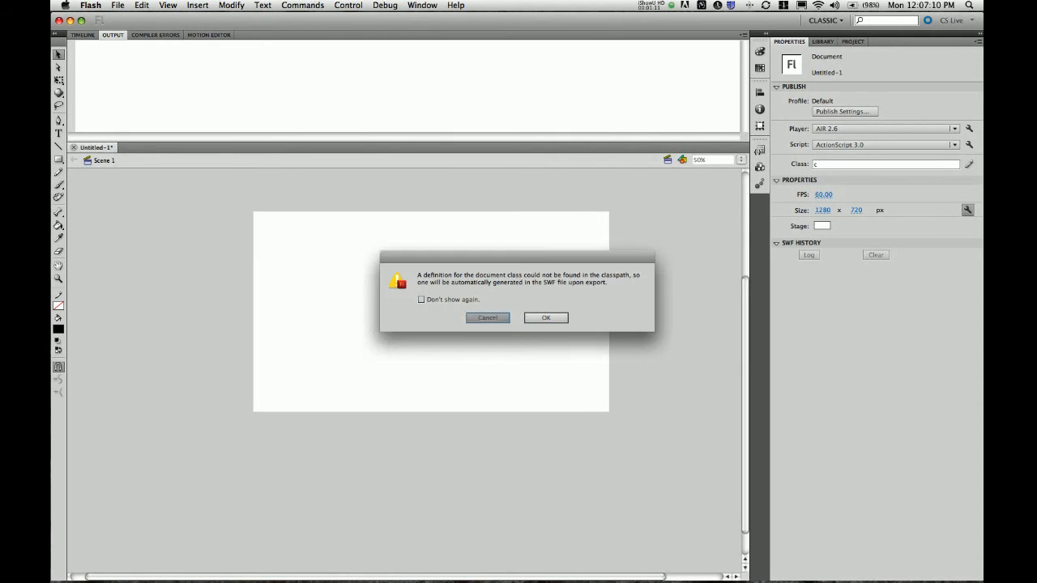
Save the Untitled-1 document as airTest.fla in airApp/airTest/source
key("super+s")
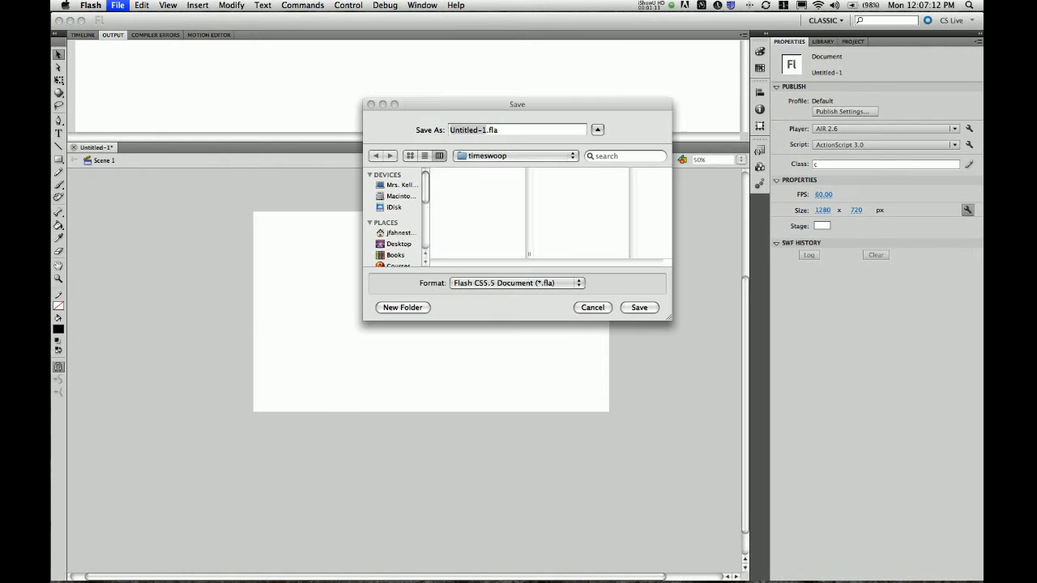
left_click(514, 155)
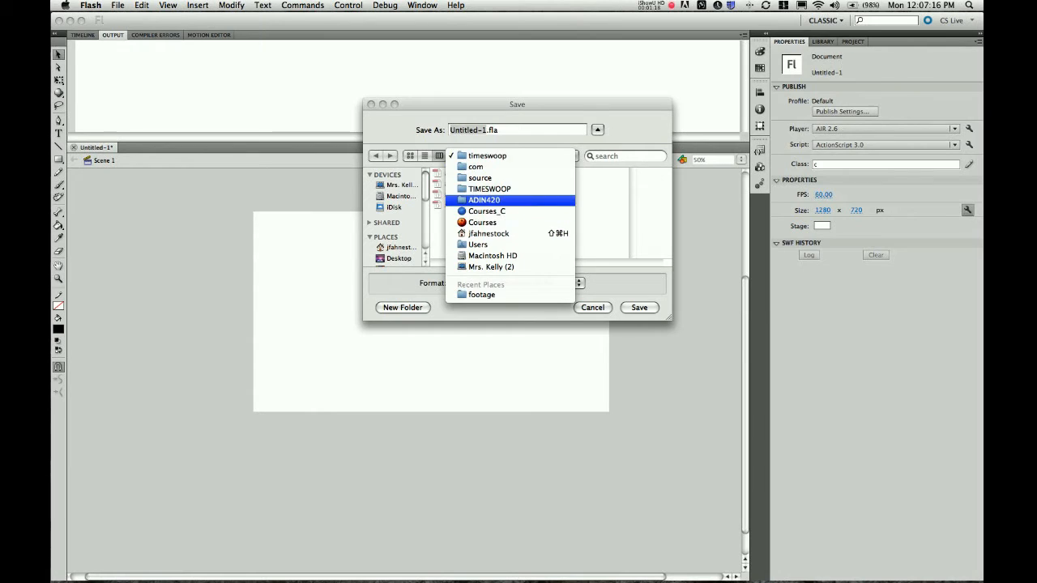
left_click(484, 200)
left_click(455, 172)
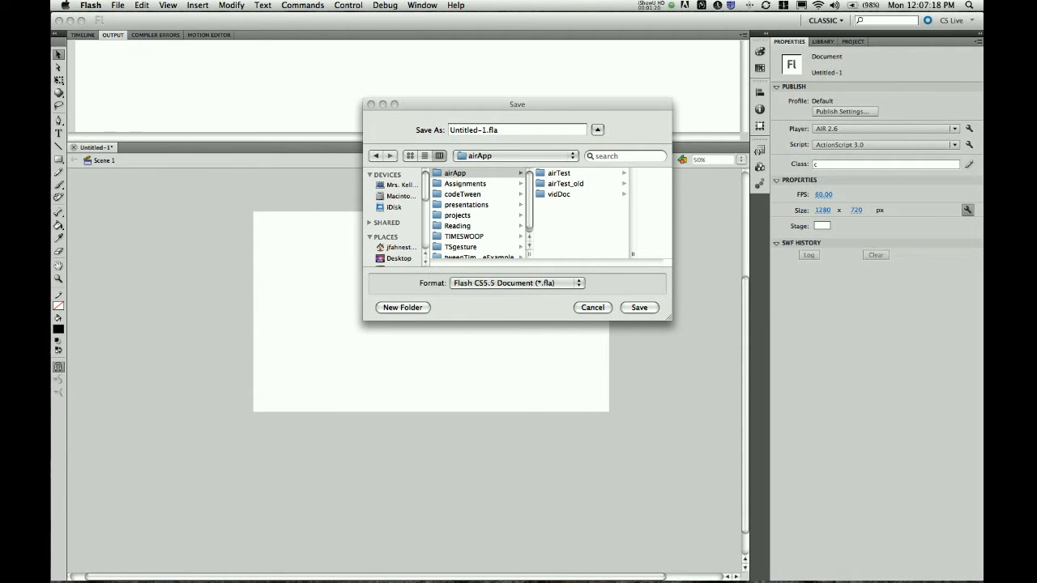
left_click(559, 173)
left_click(594, 204)
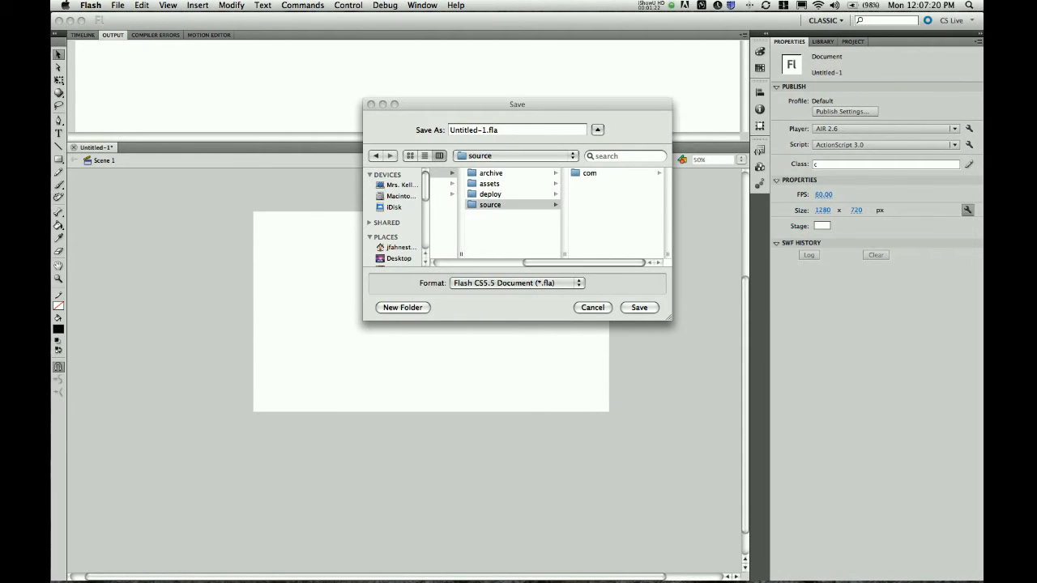
key("Tab")
type("airTest")
key("super+a")
key("Return")
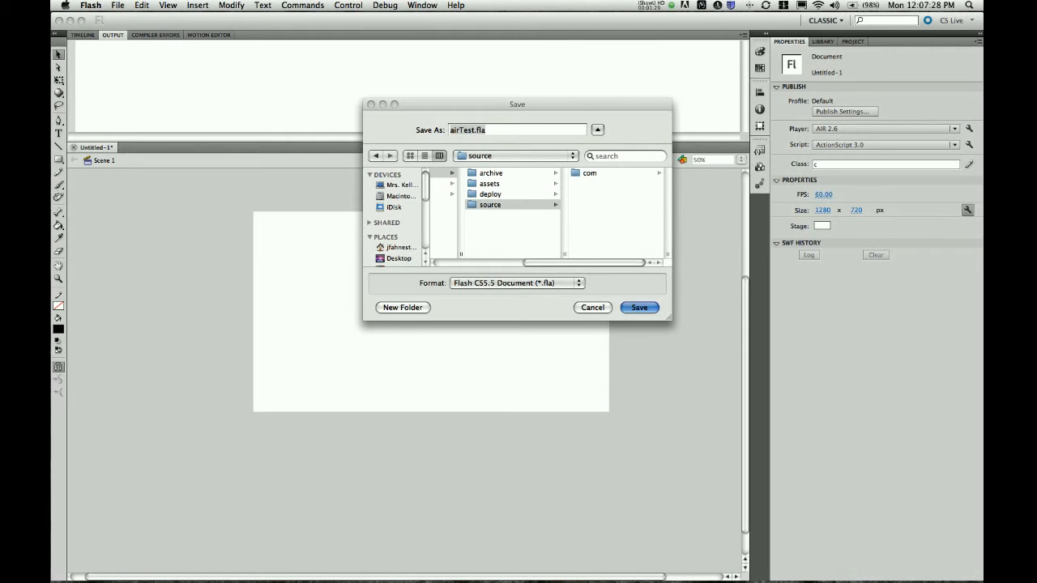
left_click(932, 165)
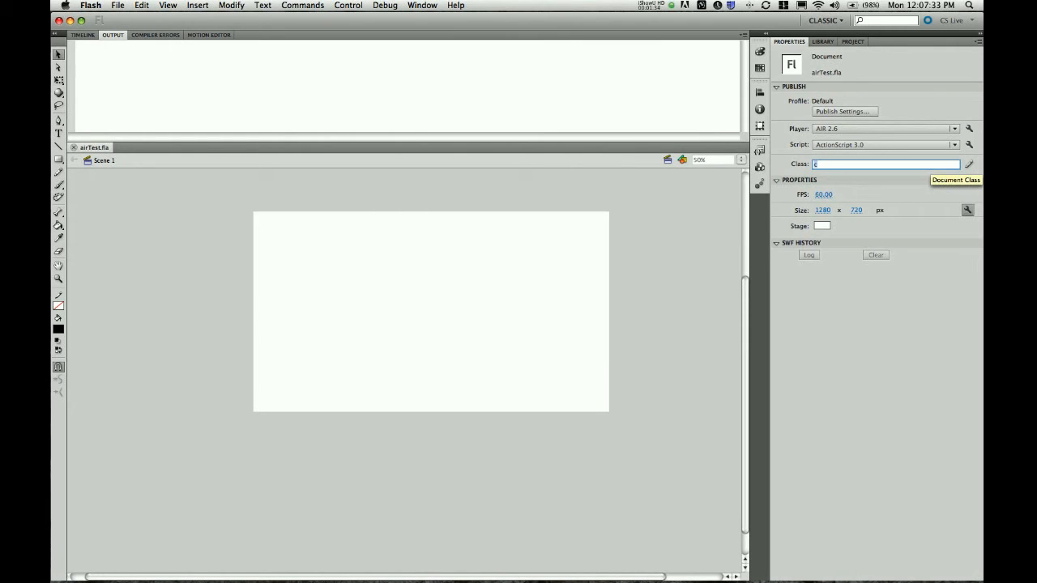
Enter com.airTest.dc as the document class and open its generated class script for saving
type("com.airTest")
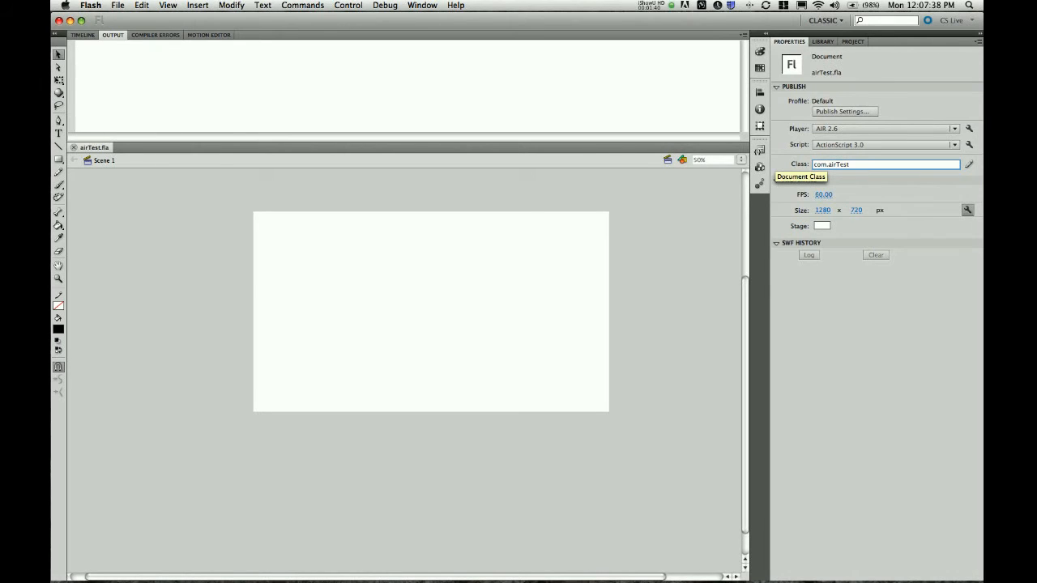
type(".dc")
left_click(969, 164)
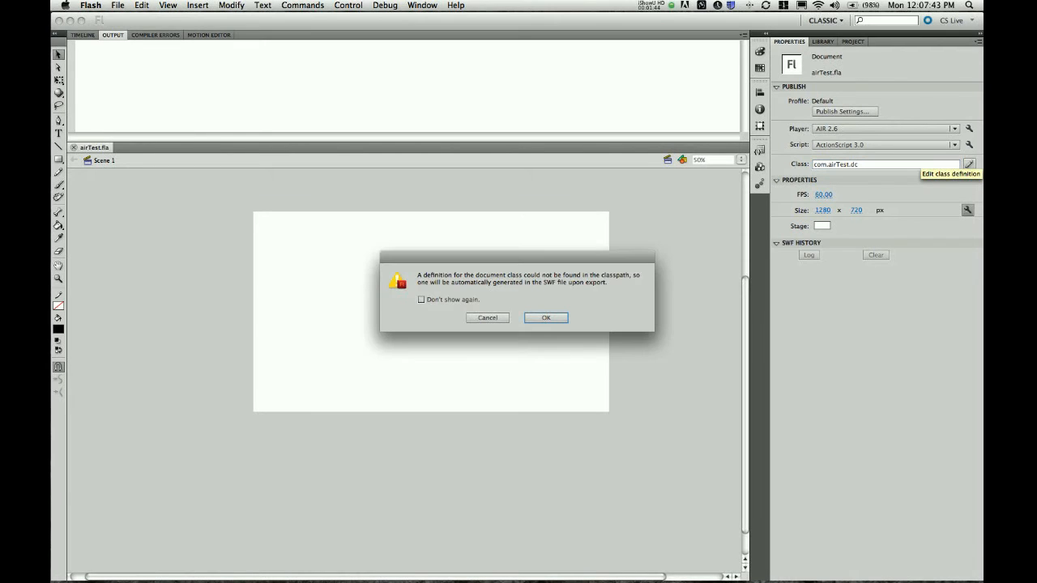
key("Return")
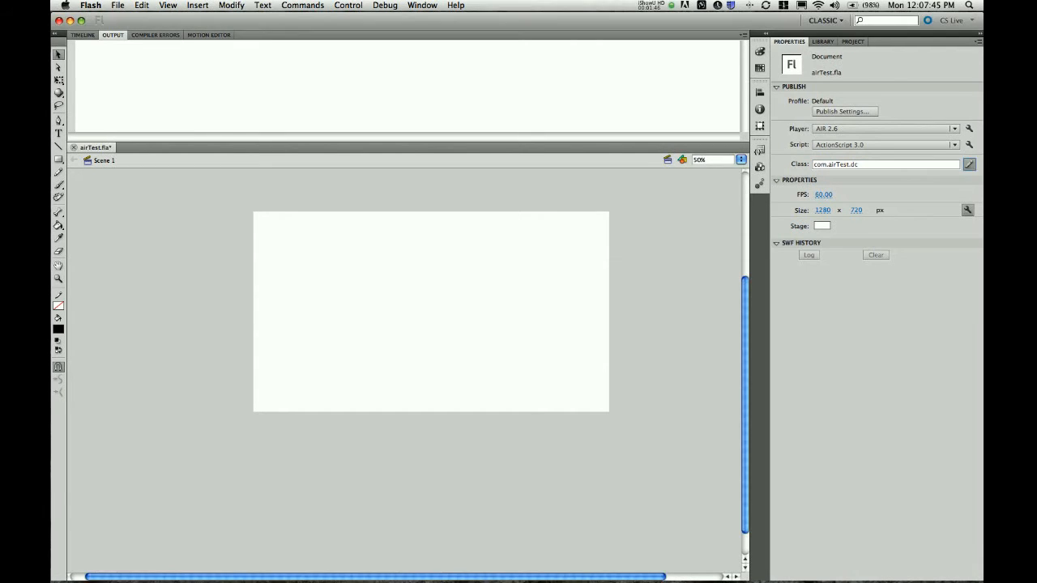
left_click(969, 165)
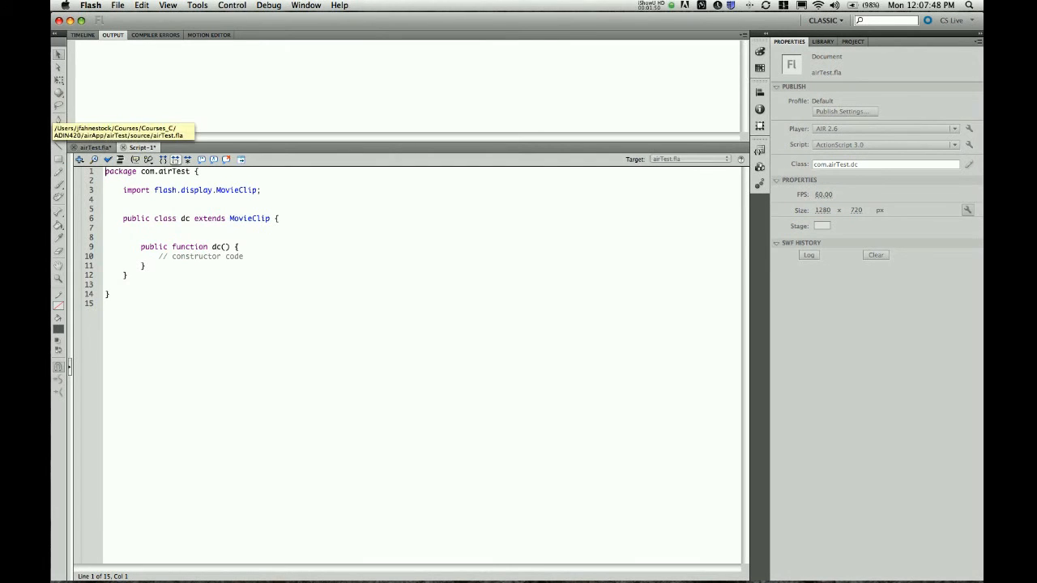
key("super+s")
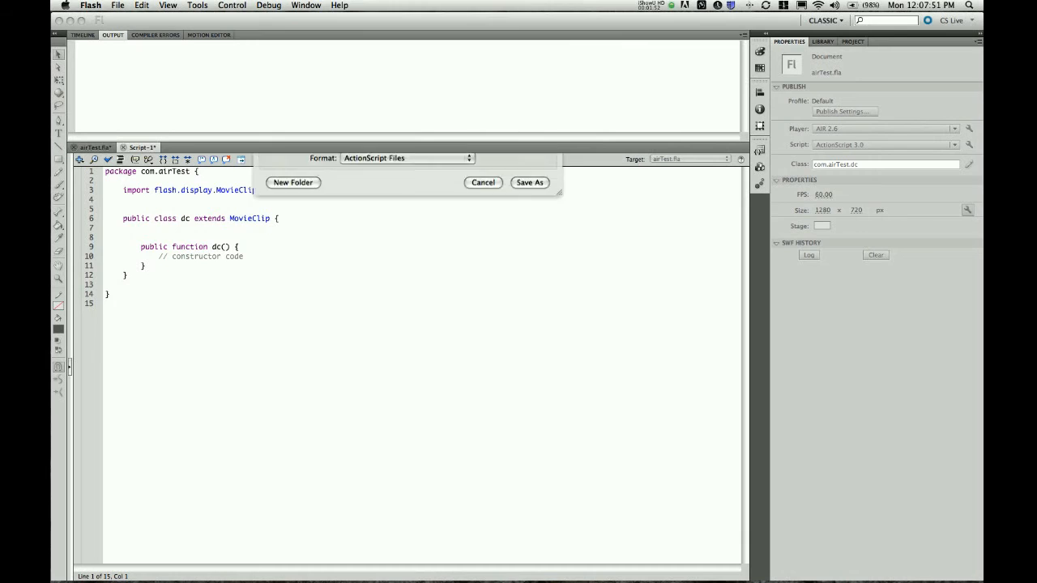
Save Script-1 as dc.as in com/airTest, add trace("working") to the constructor, and resave
left_click(449, 216)
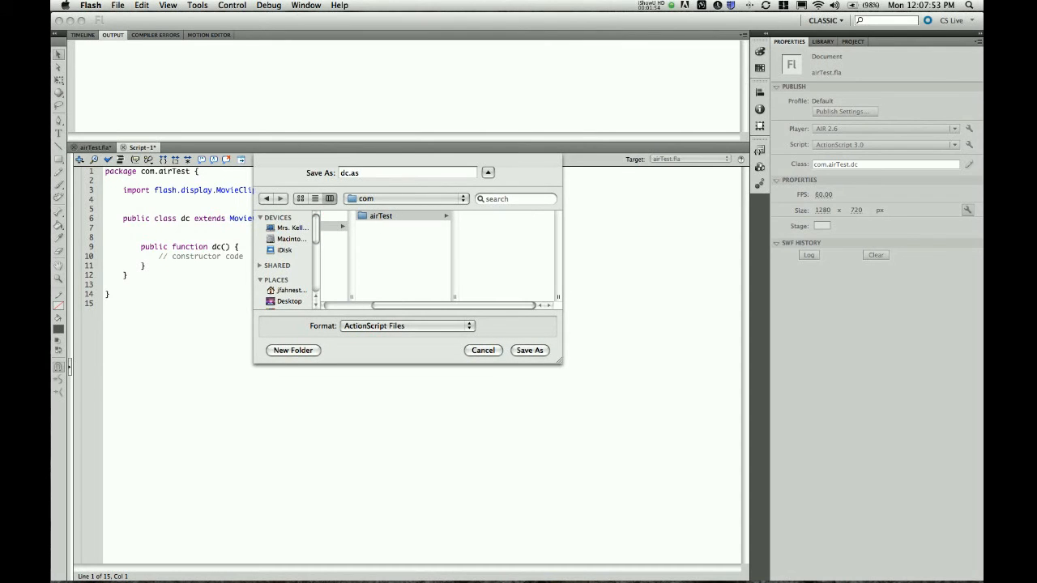
key("Return")
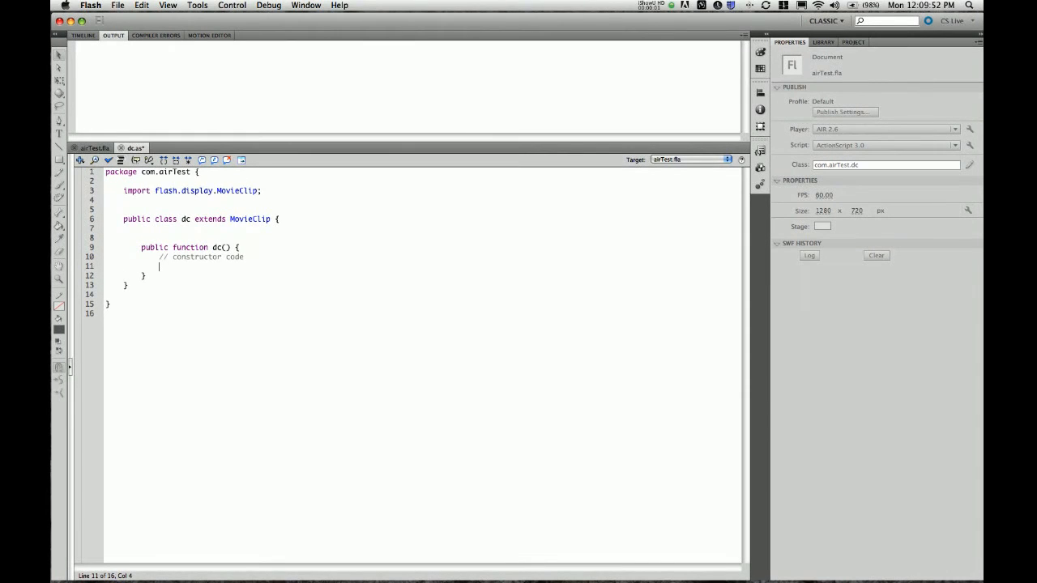
type("trace(")
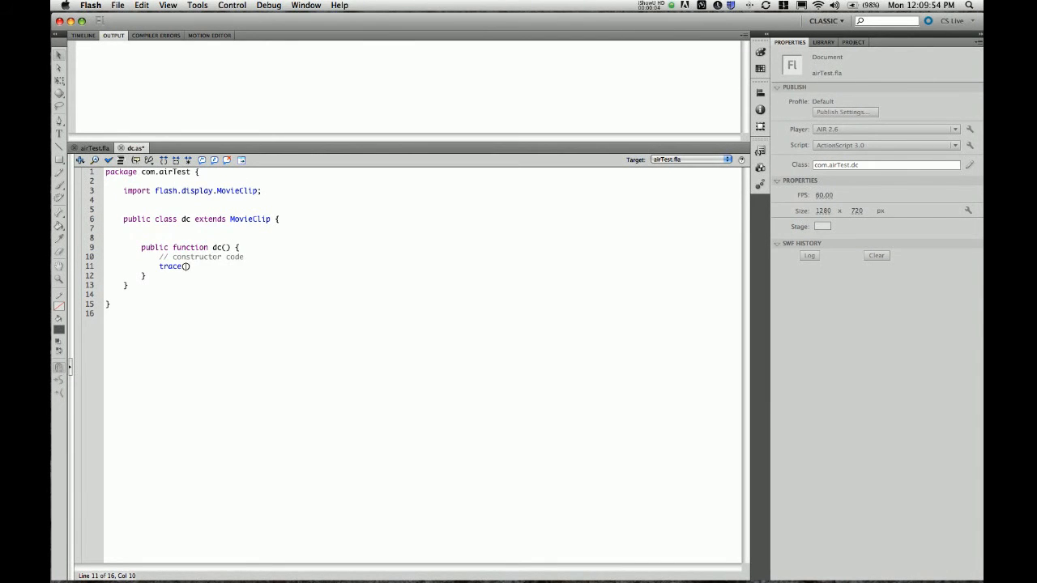
type("\"working")
key("super+s")
left_click(94, 147)
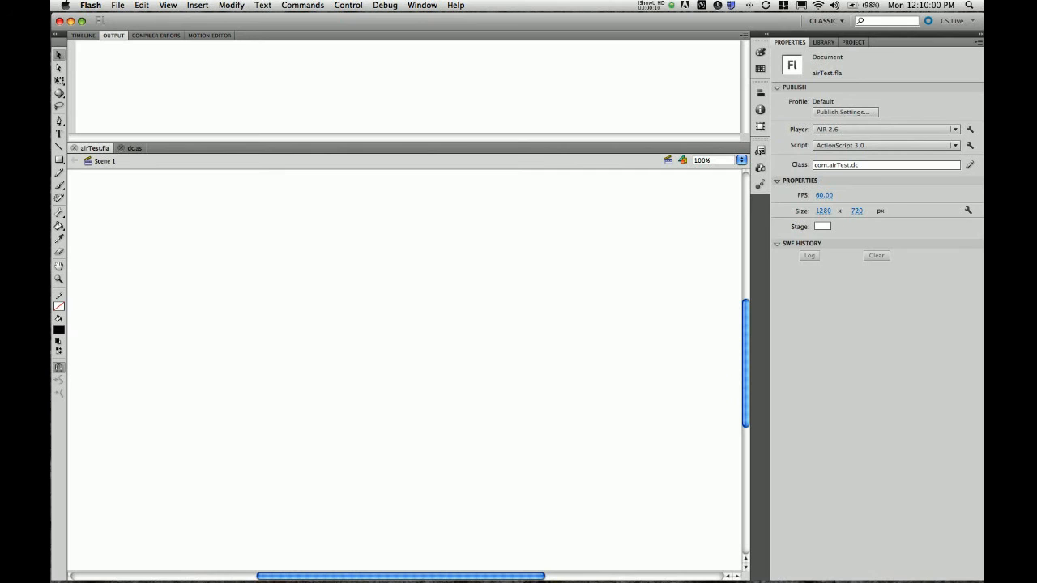
Zoom out to the whole stage and bring up File > Publish Settings
key("super+minus")
scroll(403, 370, "down", 2)
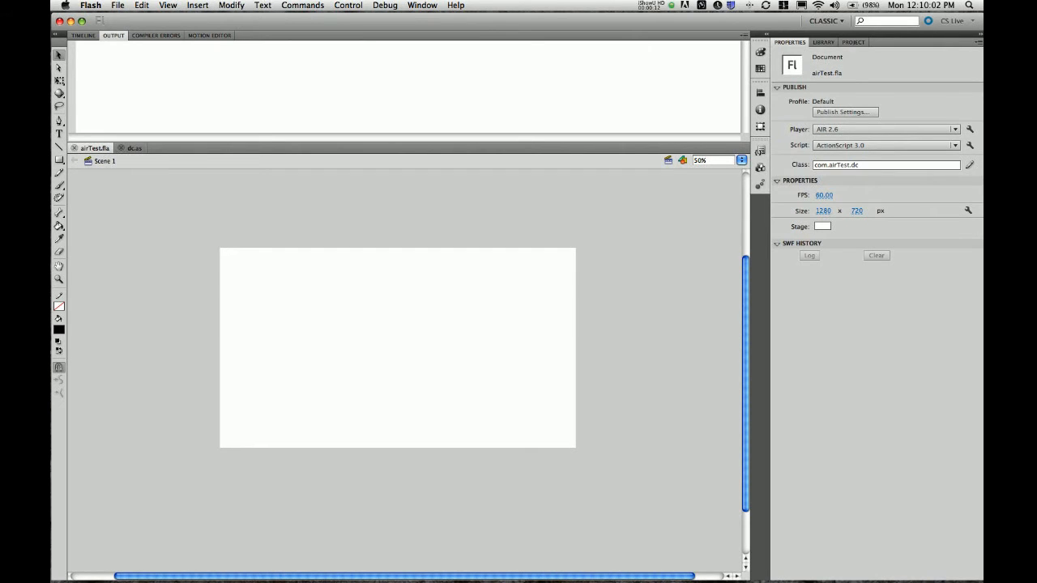
left_click(91, 4)
mouse_move(117, 5)
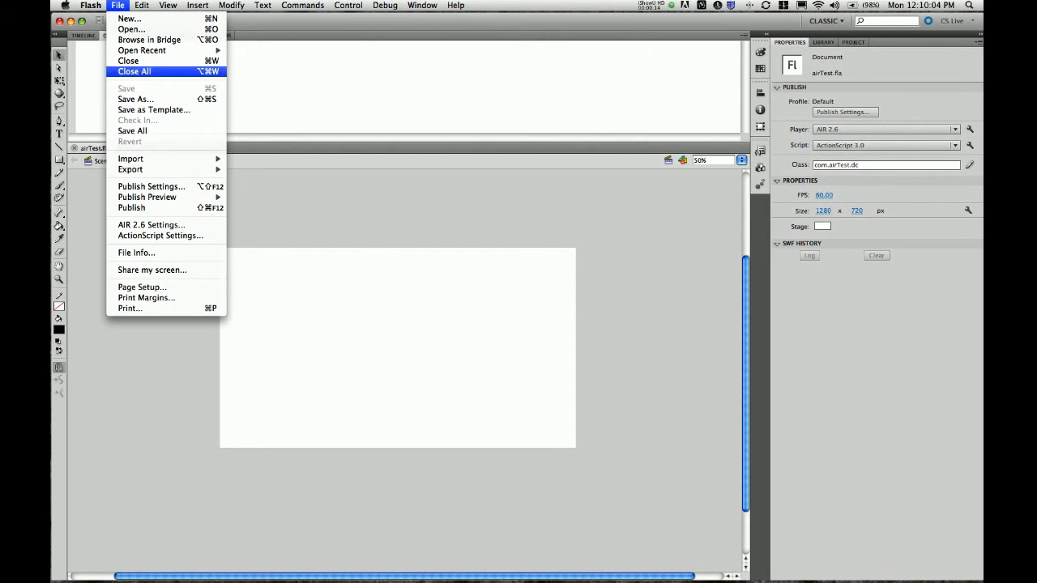
left_click(117, 5)
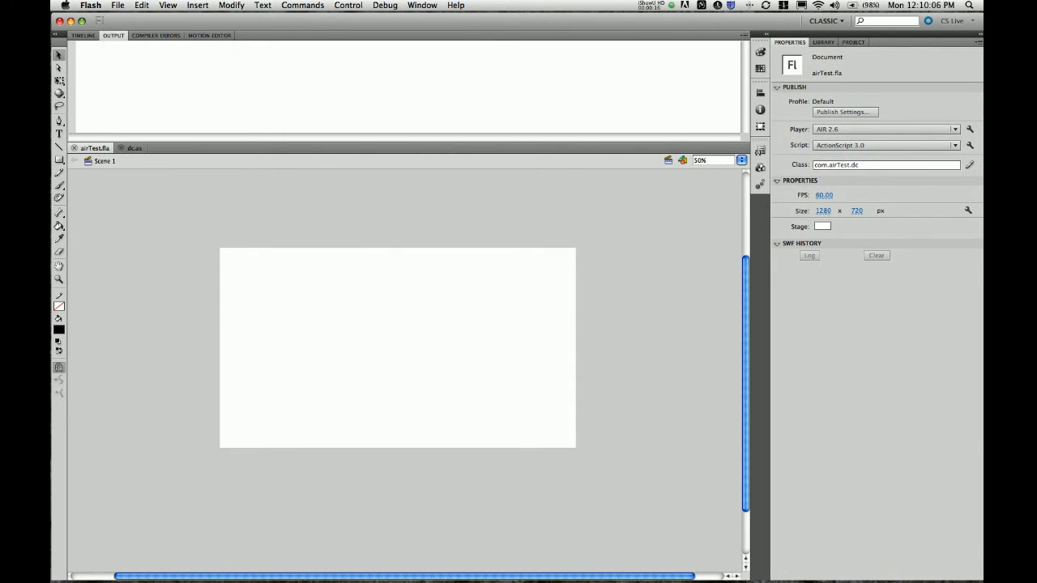
left_click(118, 5)
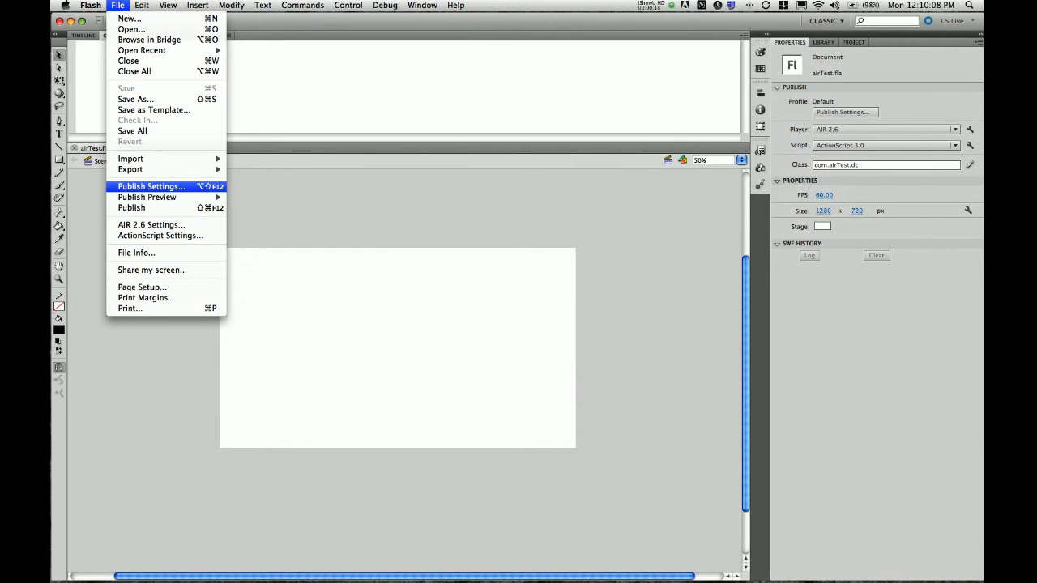
left_click(151, 187)
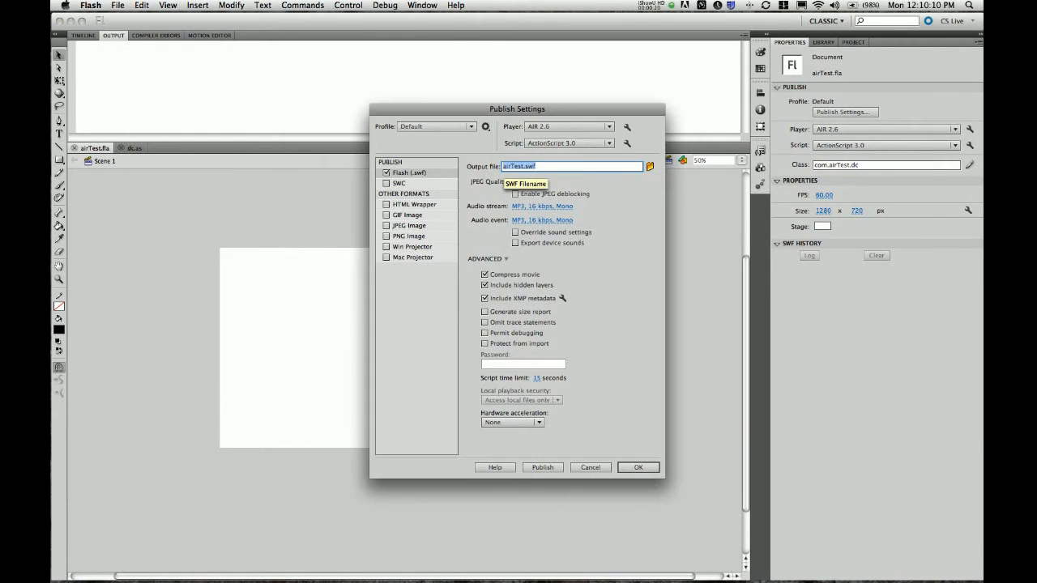
Target the SWF output to ../deploy/airTest.swf, confirm, and run Test Movie
left_click(503, 166)
left_click(649, 167)
left_click(518, 155)
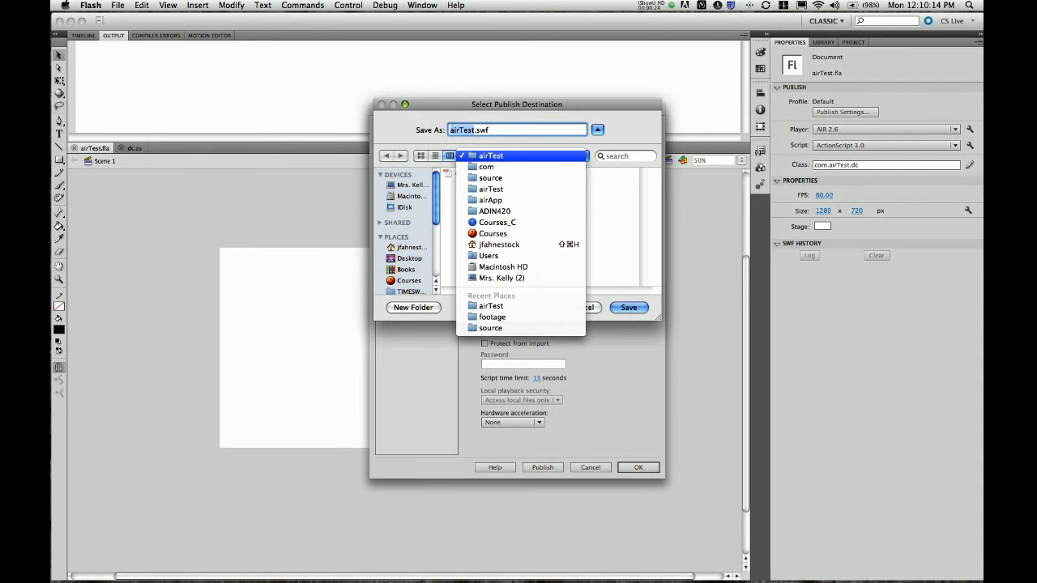
left_click(518, 166)
left_click(519, 156)
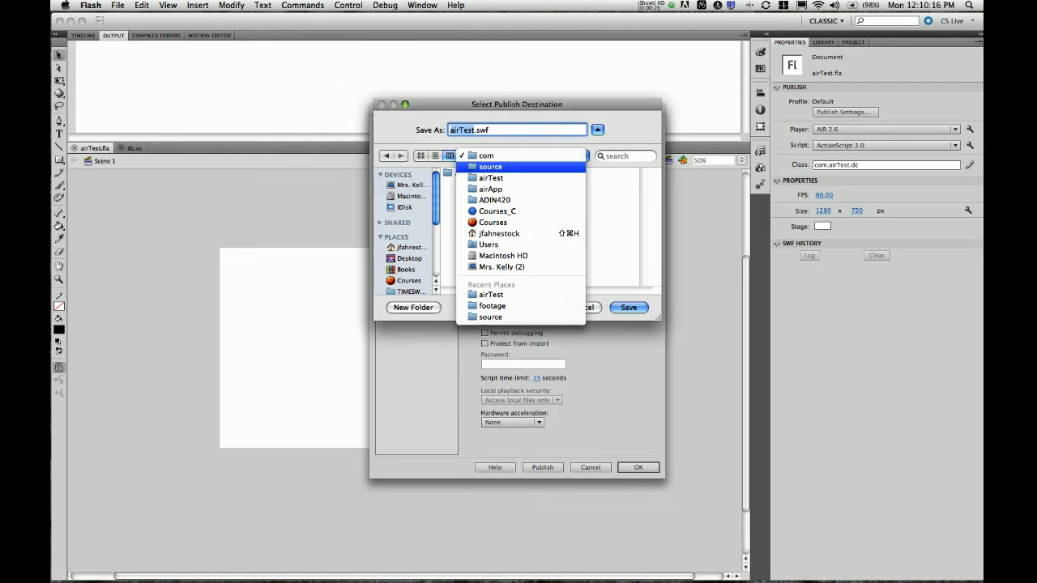
left_click(490, 166)
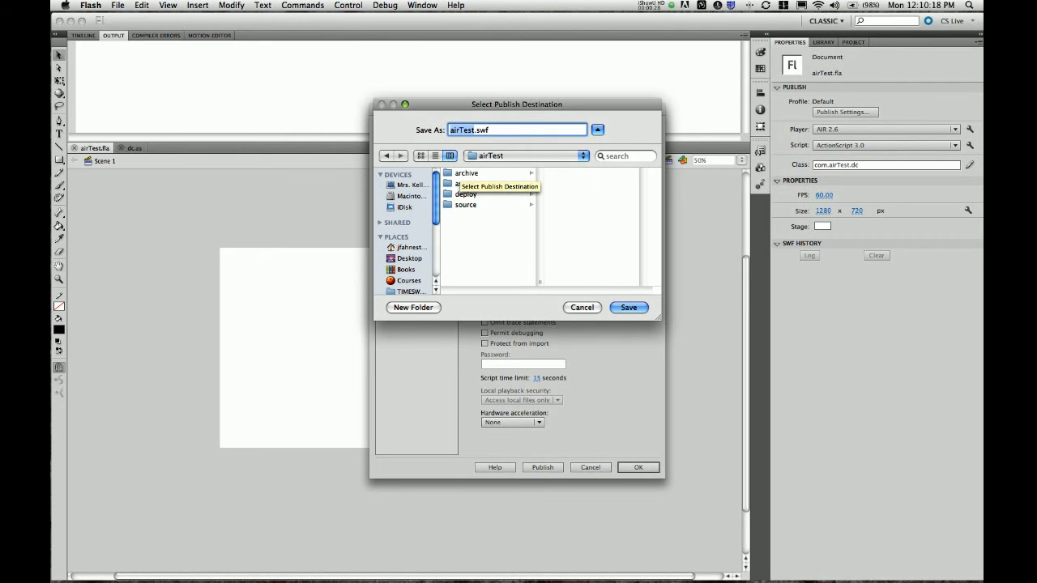
left_click(466, 194)
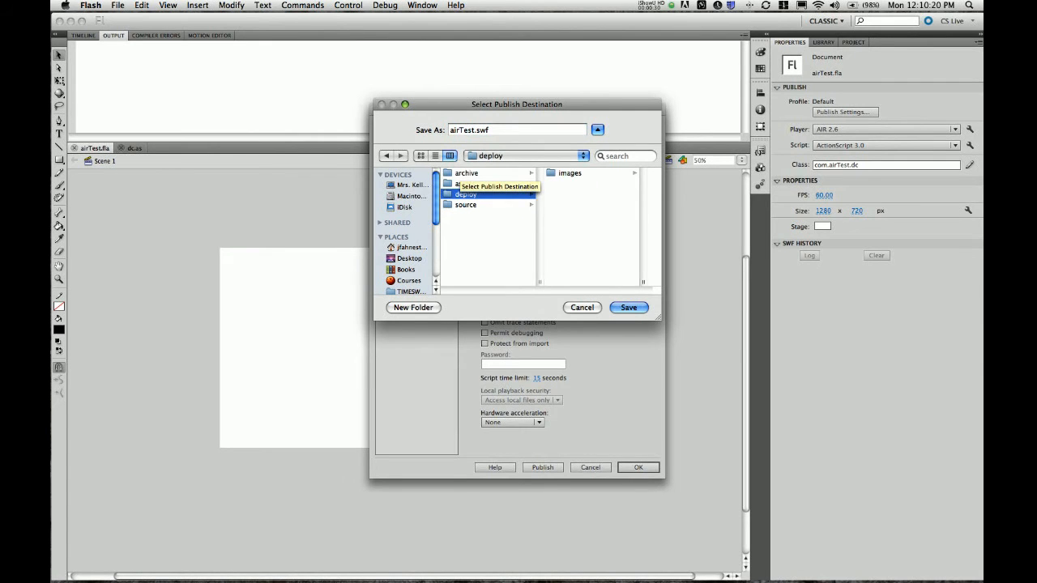
key("Return")
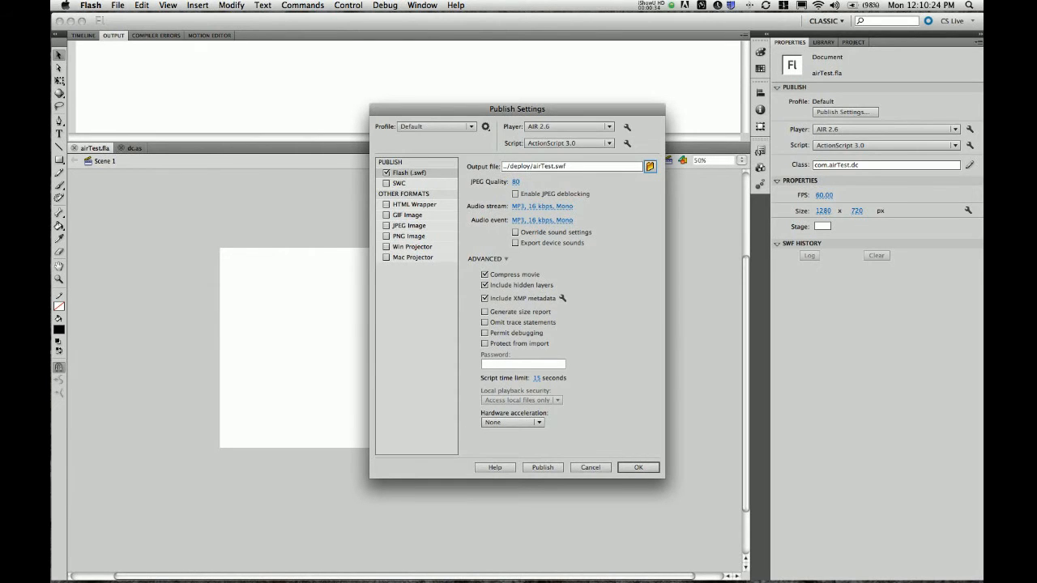
key("Return")
key("super+s")
key("super+Return")
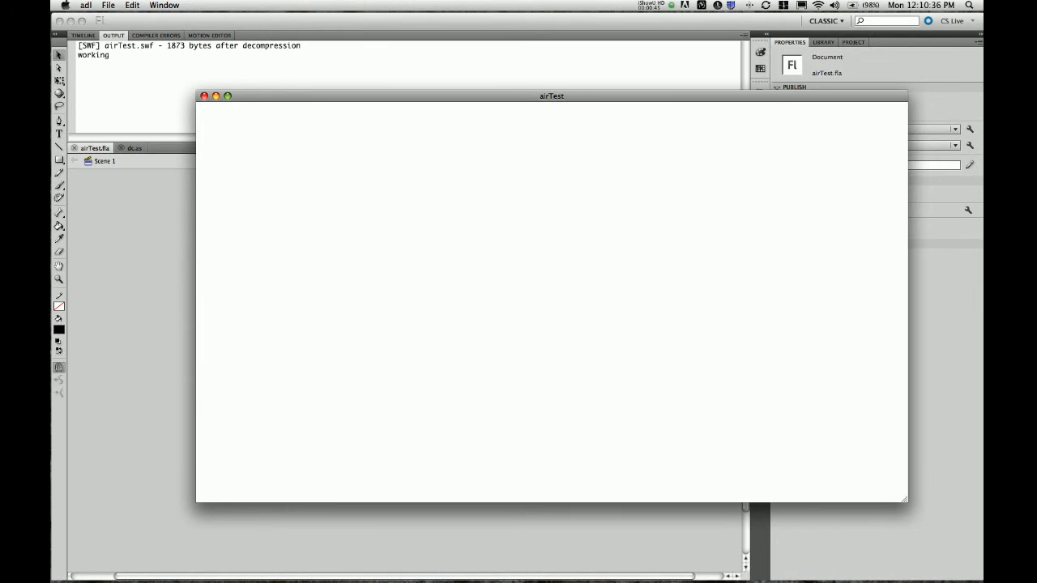
Switch from the running adl airTest window to Finder
key("super+Tab")
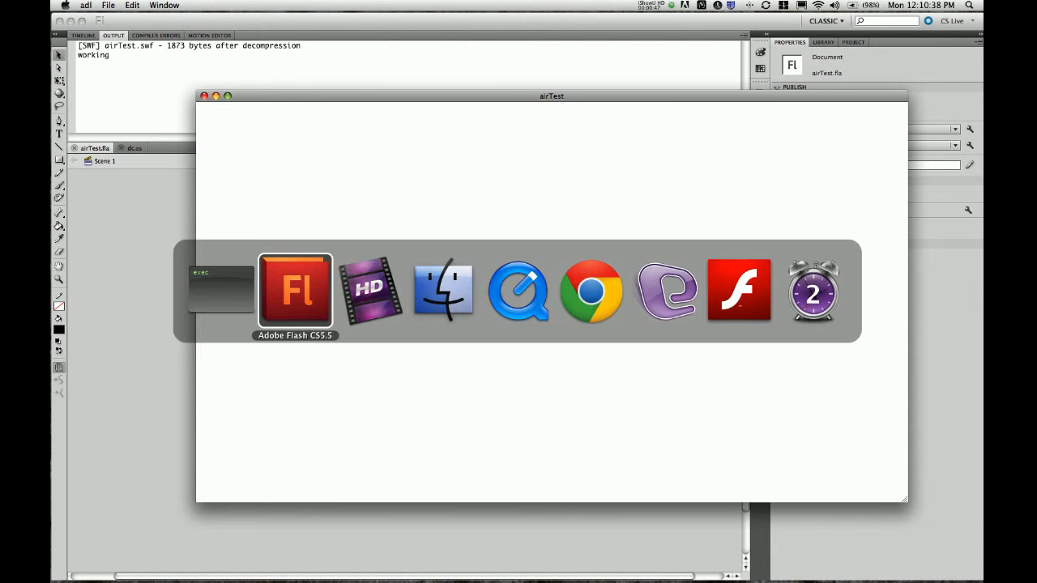
key("super+Tab")
key("super+Tab")
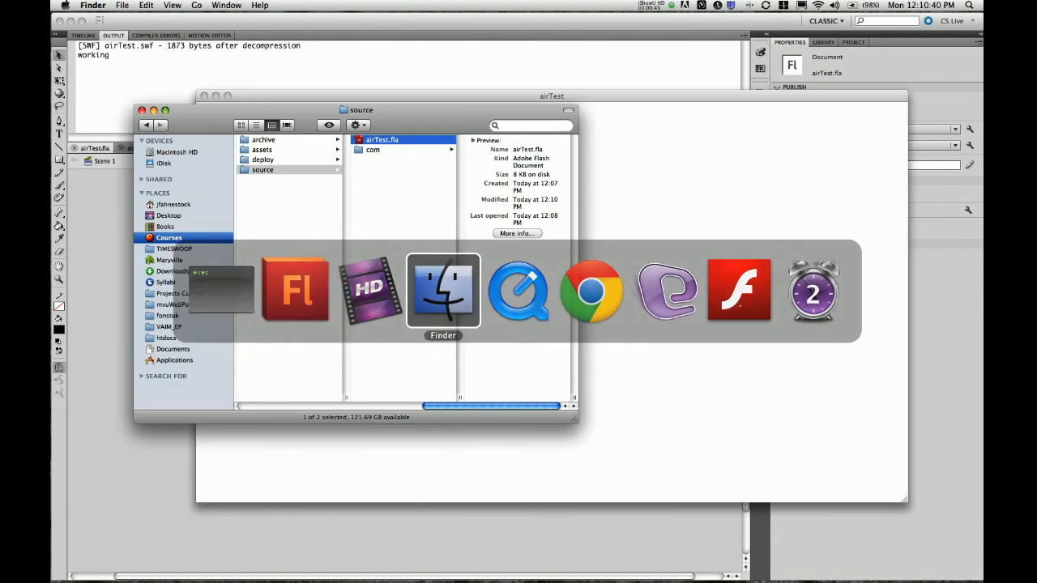
Open the deploy folder and inspect airTest.swf beside airTest-app.xml and images
left_click(352, 159)
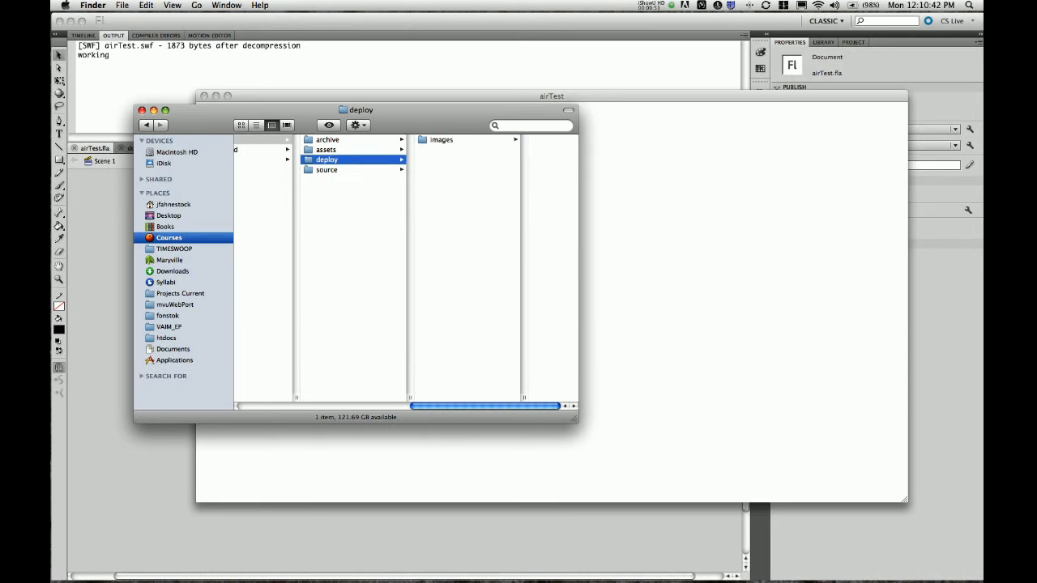
left_click(447, 150)
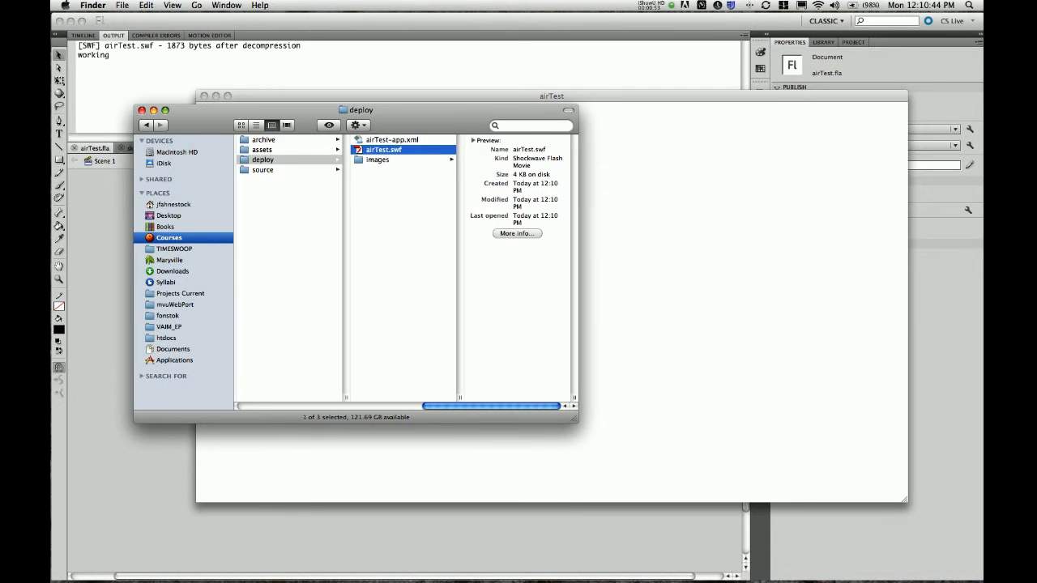
scroll(405, 268, "left", 2)
scroll(405, 267, "left", 3)
scroll(405, 268, "left", 1)
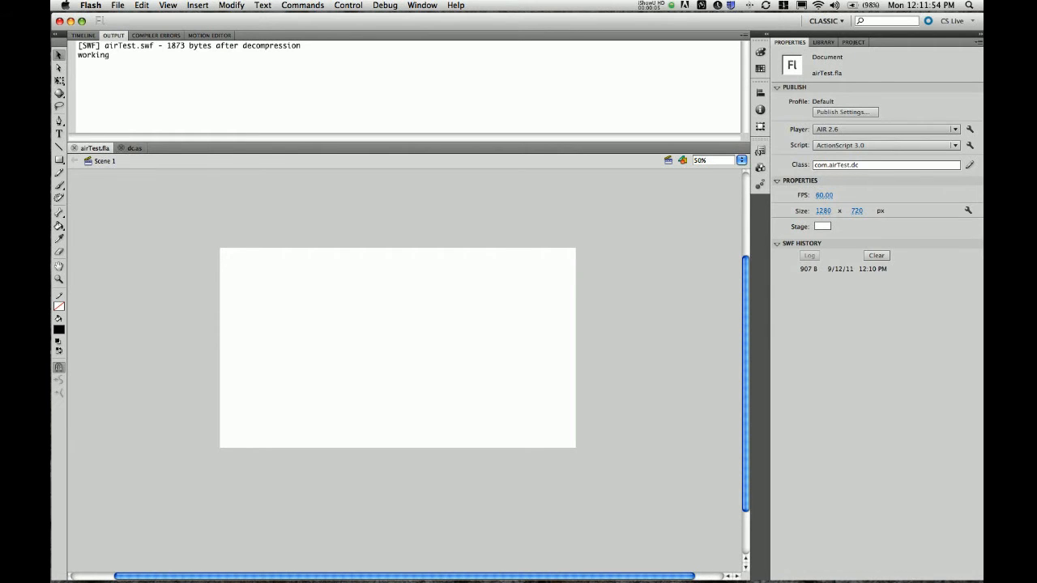
Confirm AIR 2.6 in the Player menu and bring up airTest's AIR Settings dialog
left_click(843, 130)
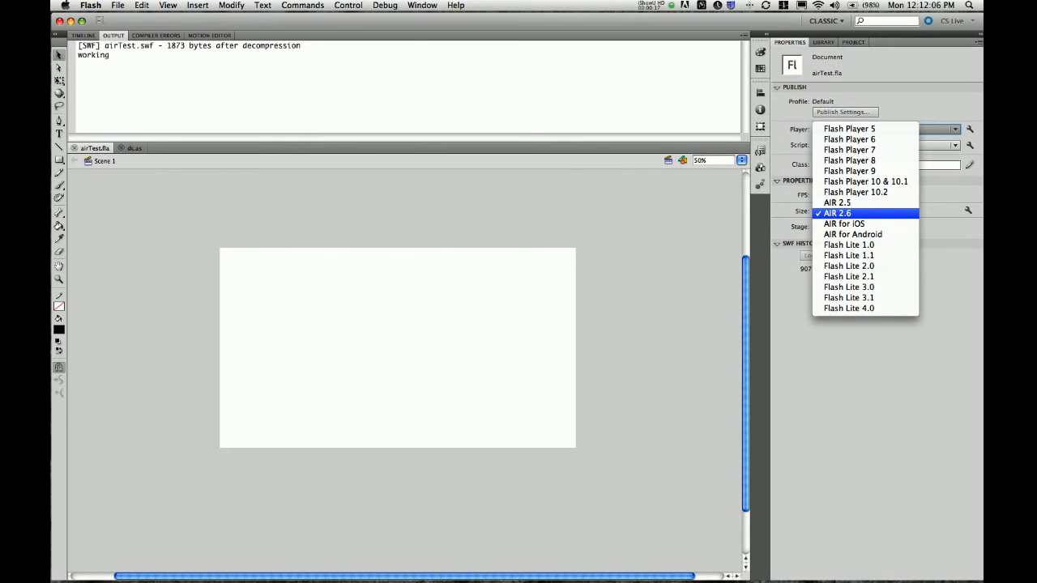
left_click(839, 214)
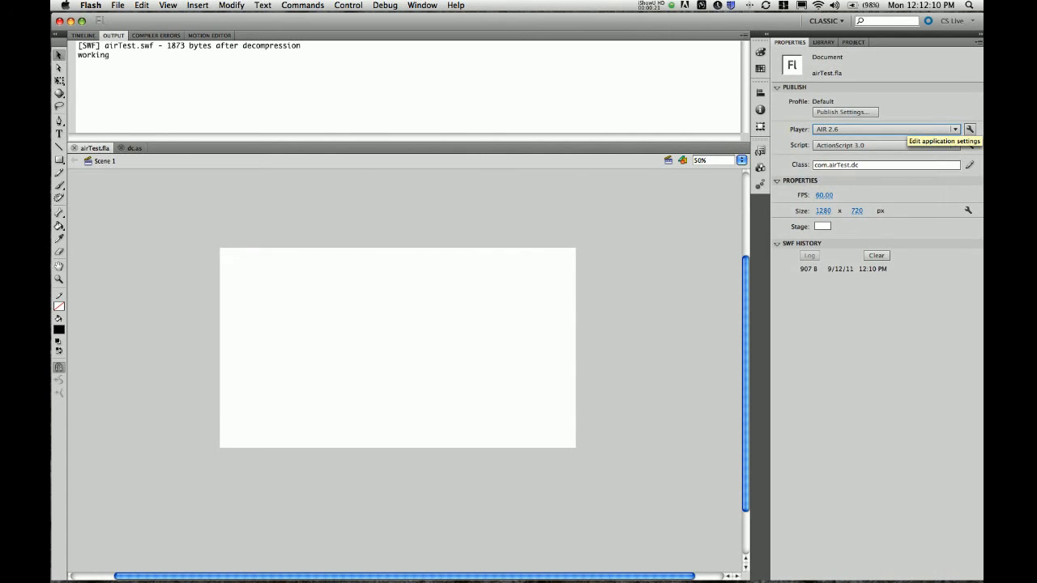
left_click(969, 129)
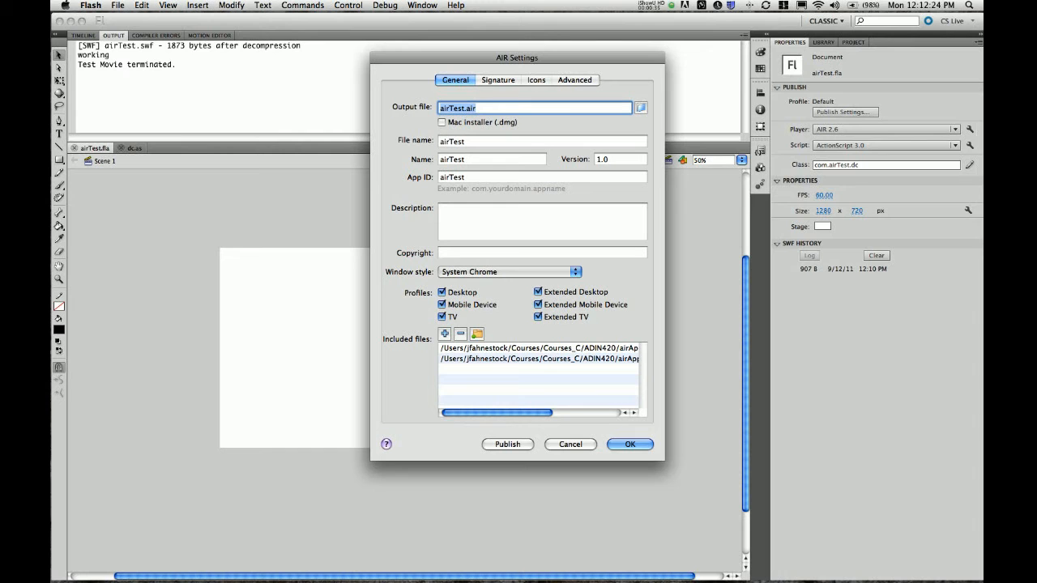
Set the output file to airTest.air inside the deploy folder, then show the Signature settings
left_click(640, 108)
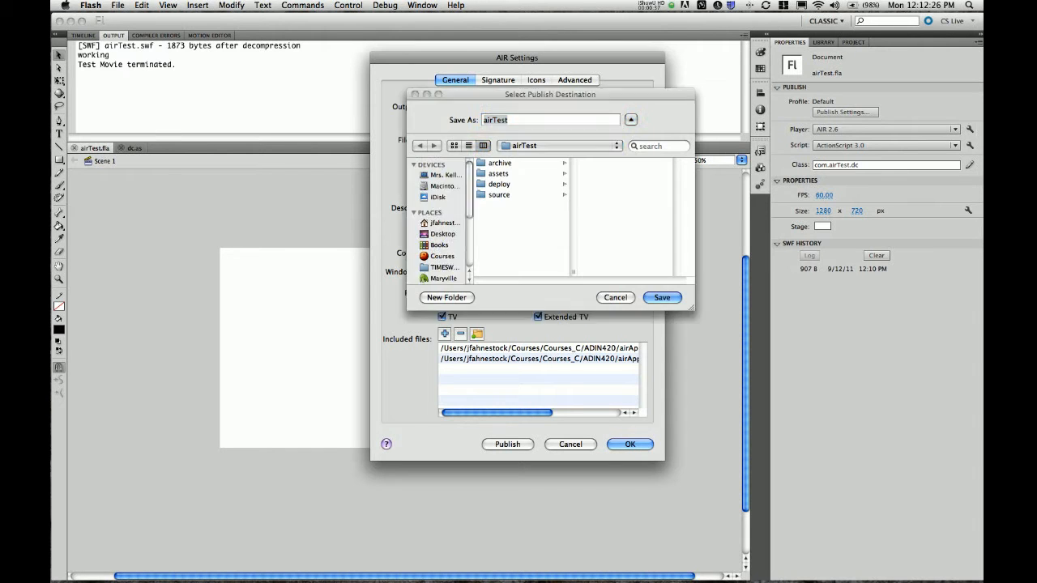
left_click(499, 184)
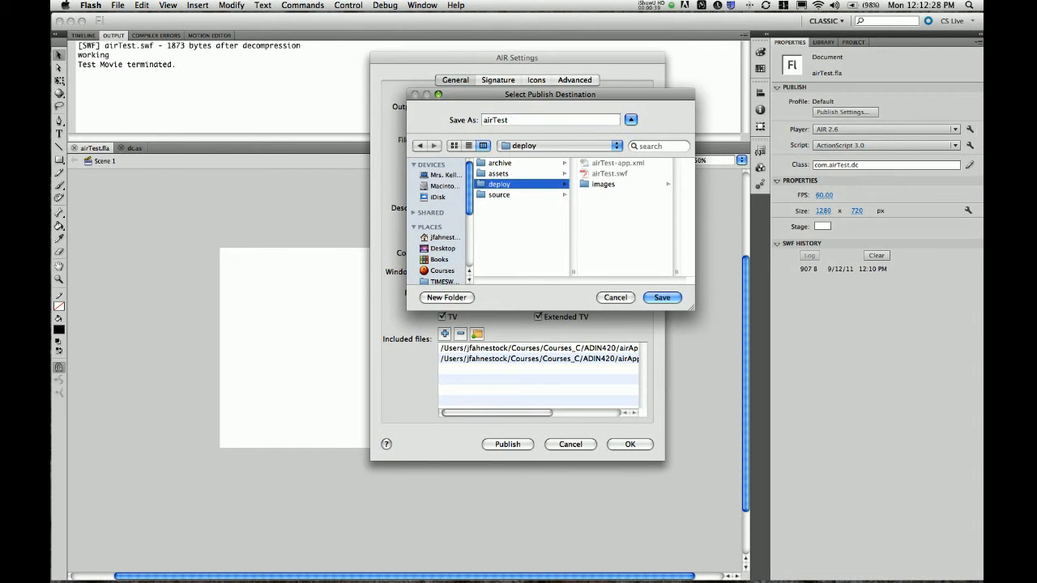
key("Return")
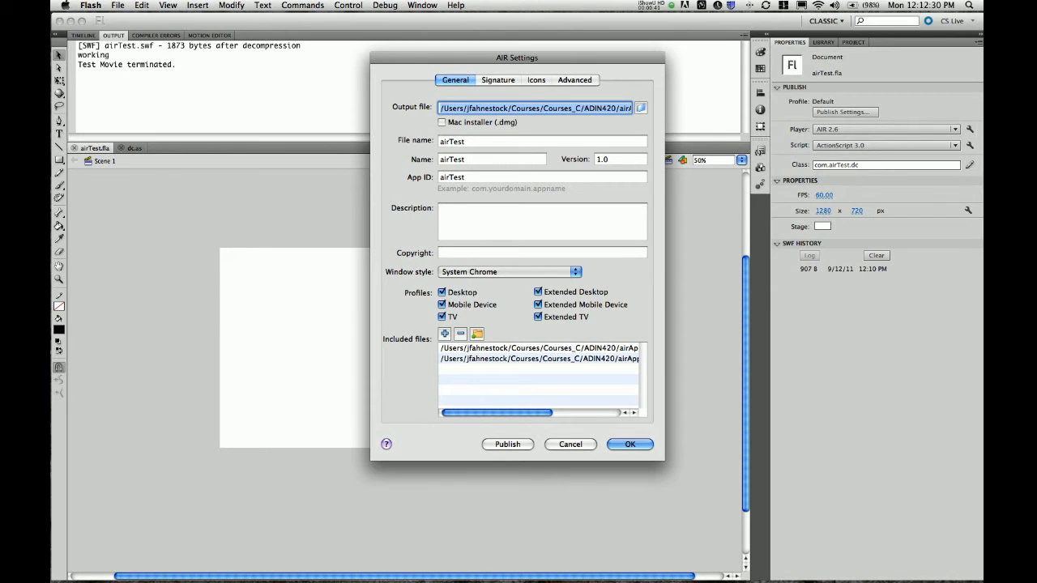
left_click(578, 108)
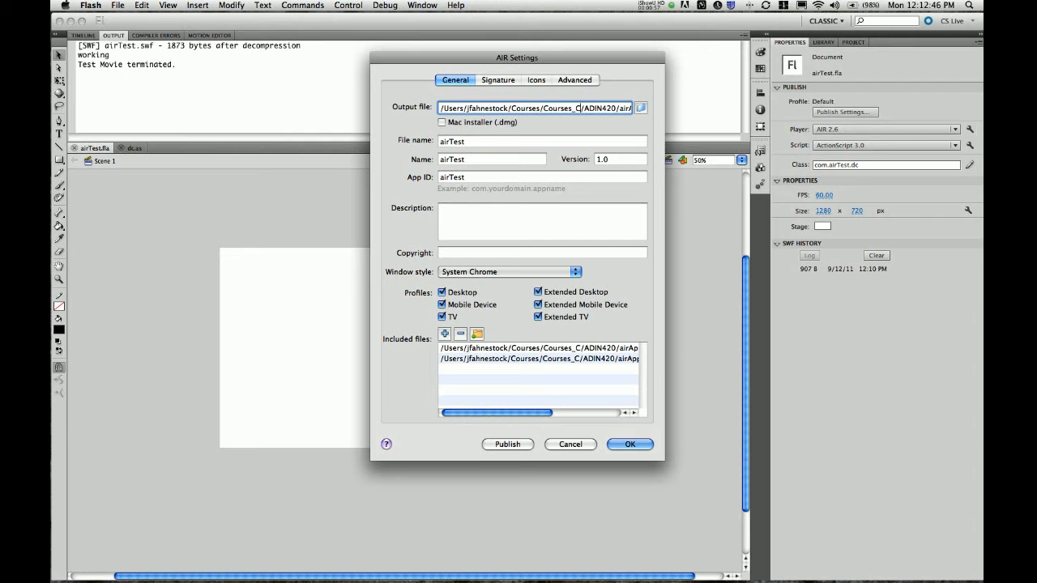
left_click(497, 79)
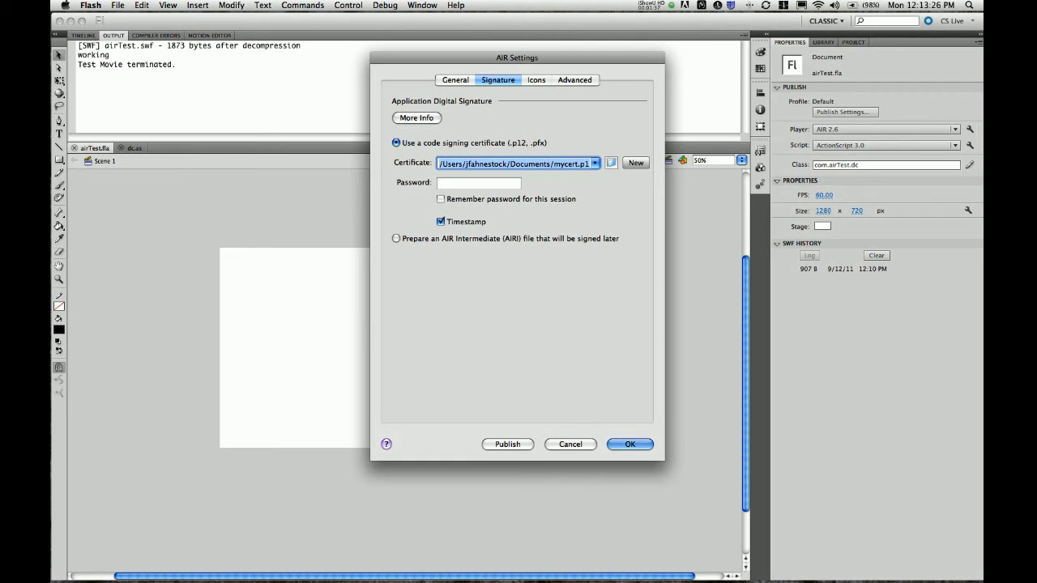
Start a new self-signed certificate: publisher name, Art & Design, Maryville University, and a password
left_click(636, 163)
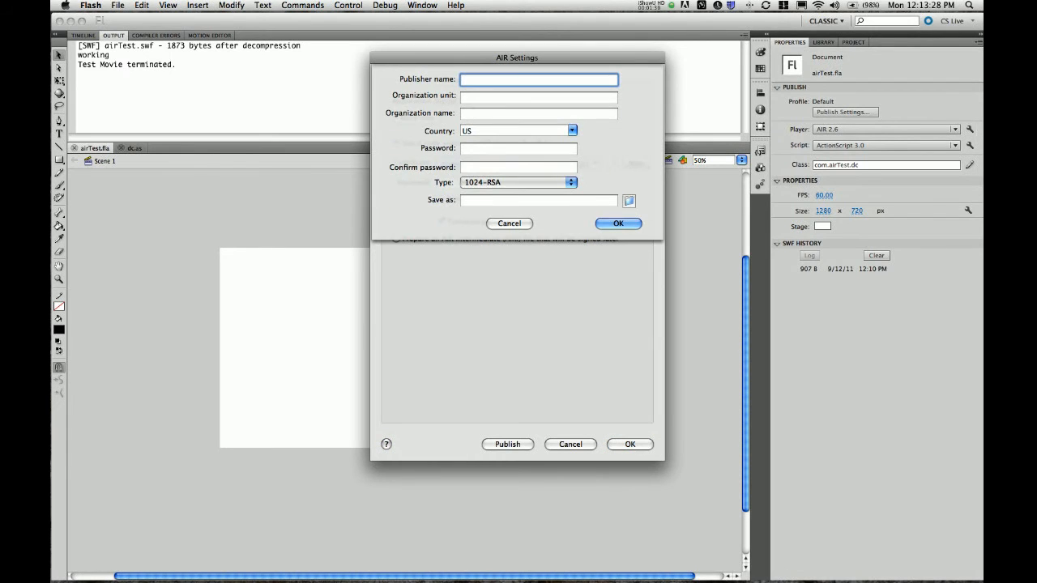
type("Jon Fahnestock")
key("Tab")
type("Art")
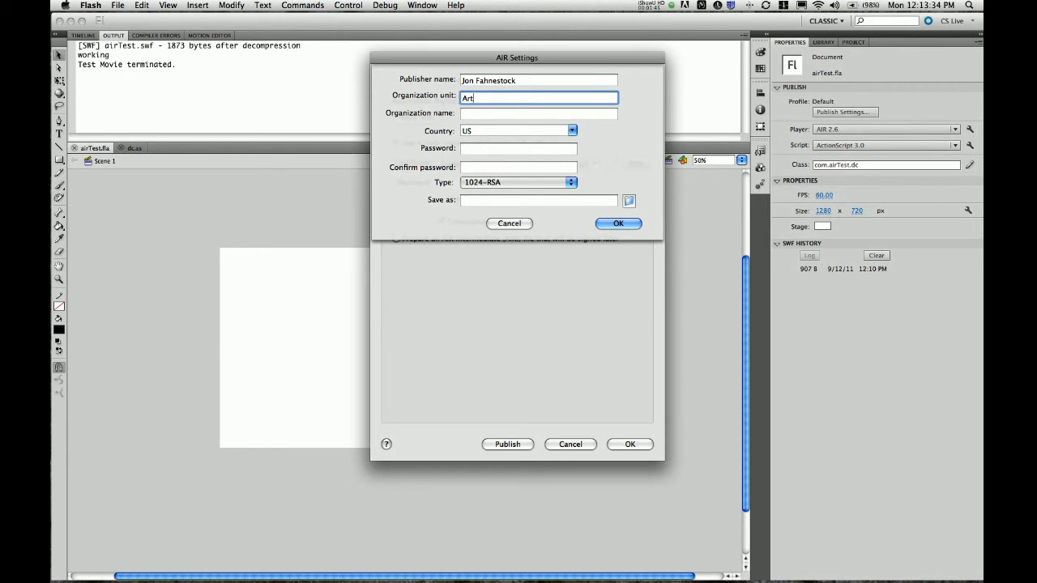
type(" &Des")
key("BackSpace")
key("BackSpace")
key("BackSpace")
type("Design")
key("Tab")
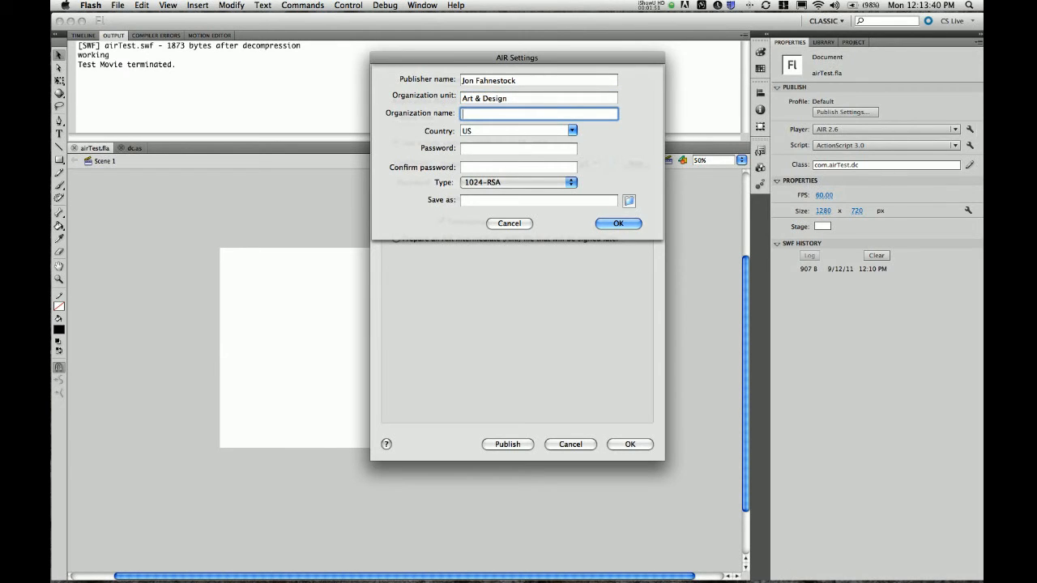
type("Maryville University")
key("Tab")
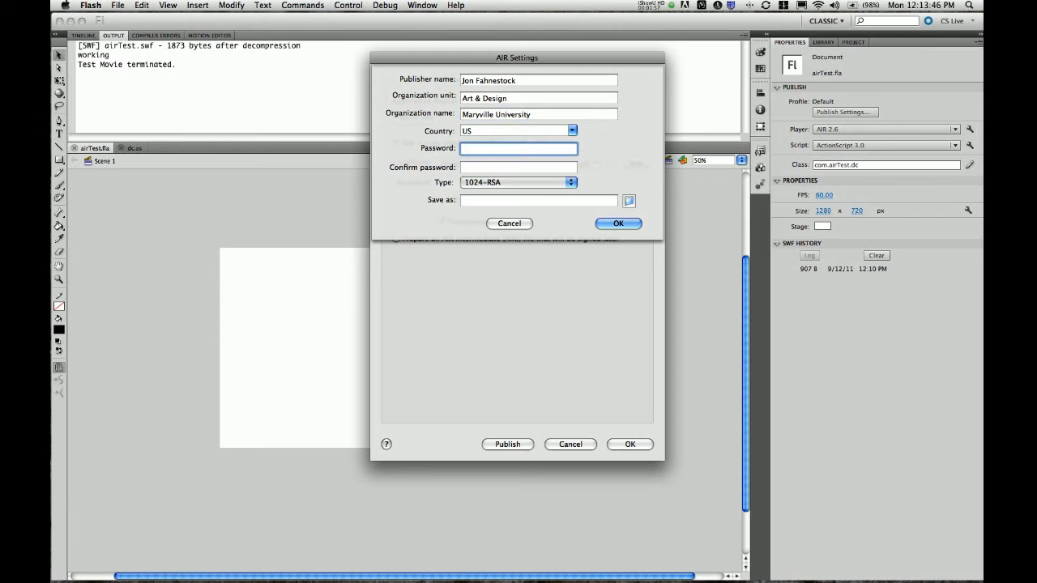
type("pass")
key("Tab")
type("pass")
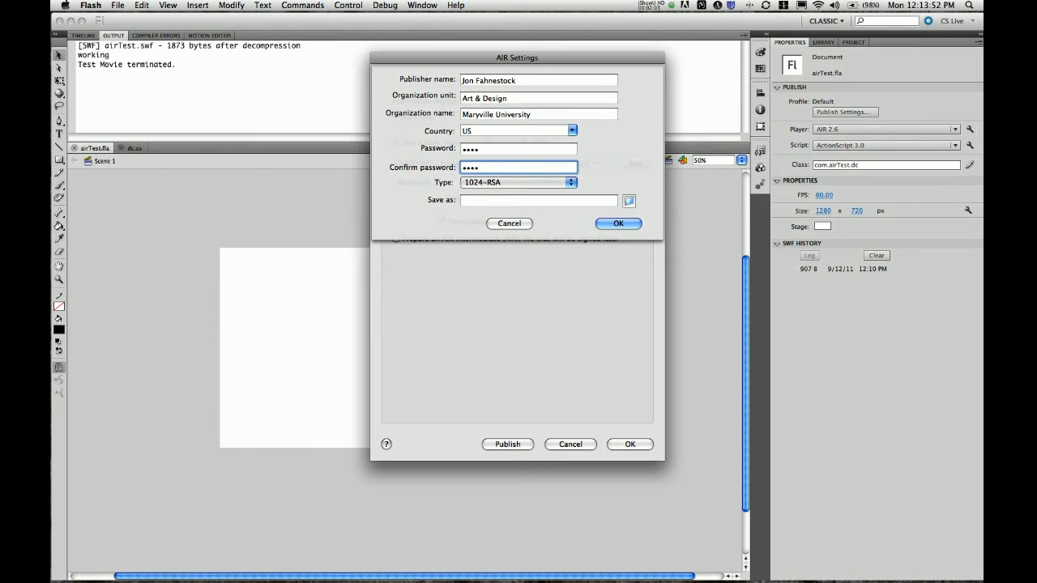
Save the certificate as airTest.p12 in Documents and create it
left_click(628, 201)
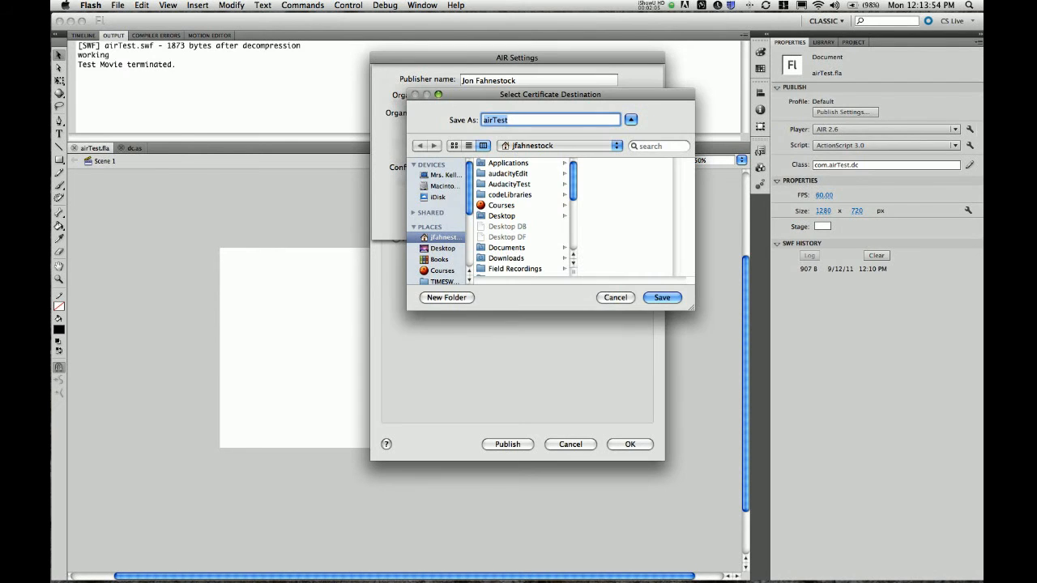
scroll(523, 217, "down", 2)
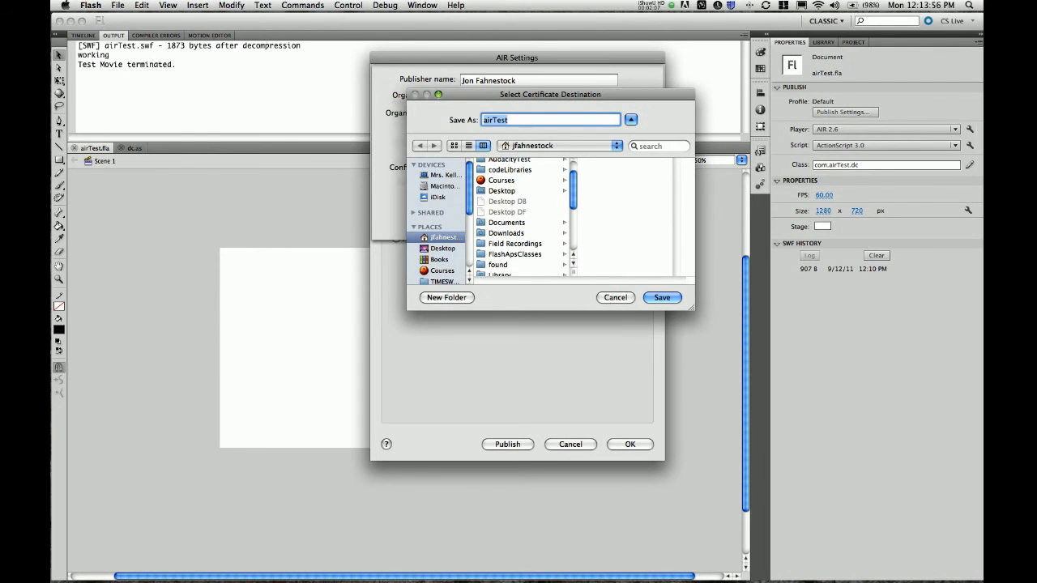
left_click(507, 222)
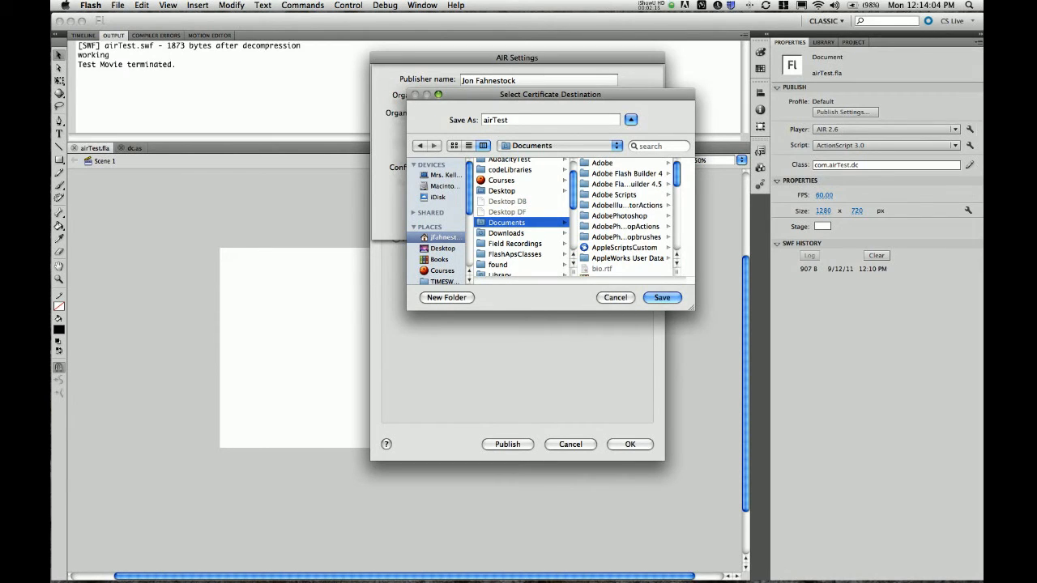
key("Return")
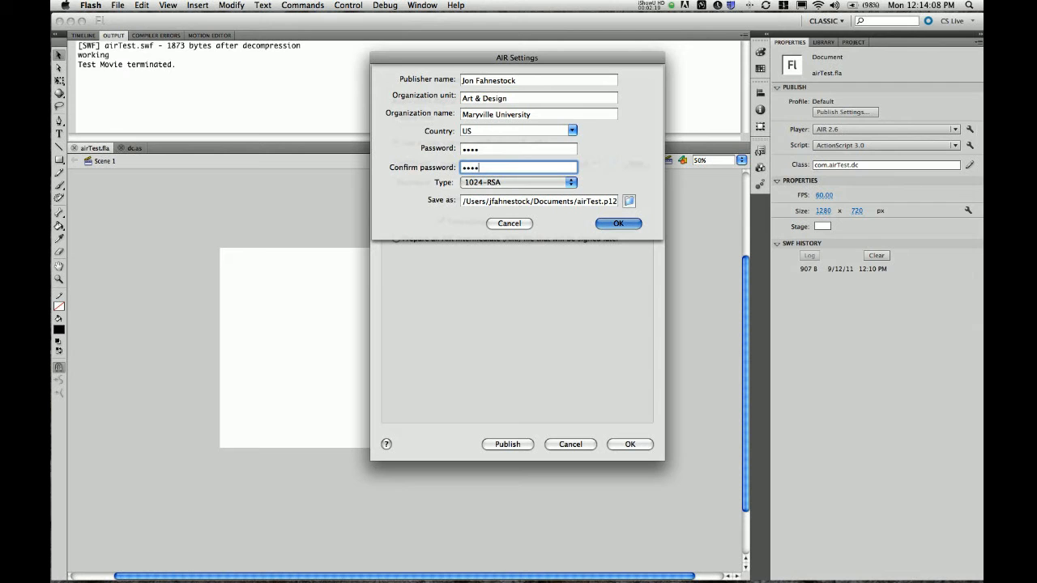
key("Return")
key("Return")
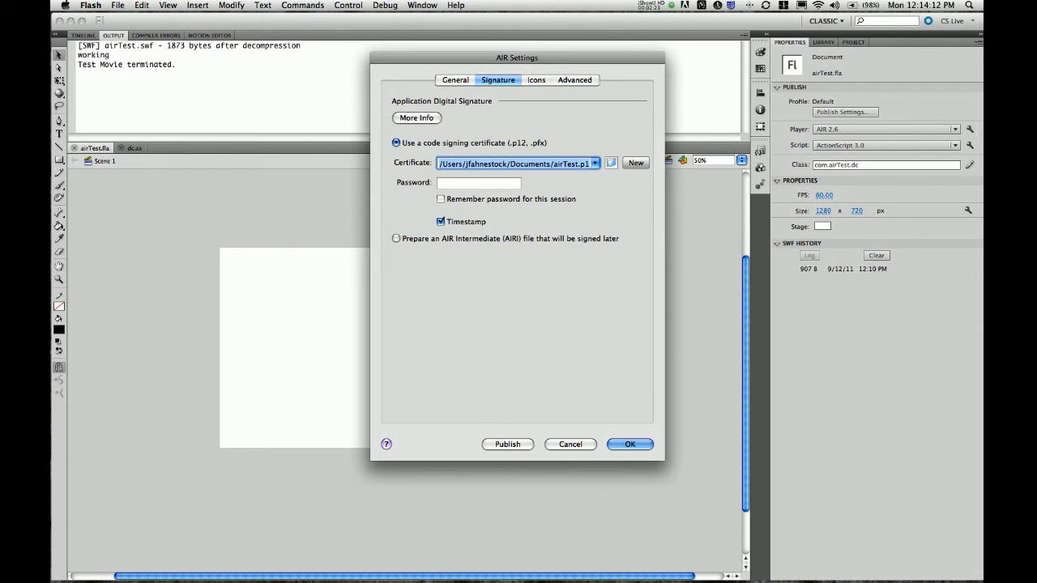
Enter the certificate password and tick Remember password
left_click(478, 183)
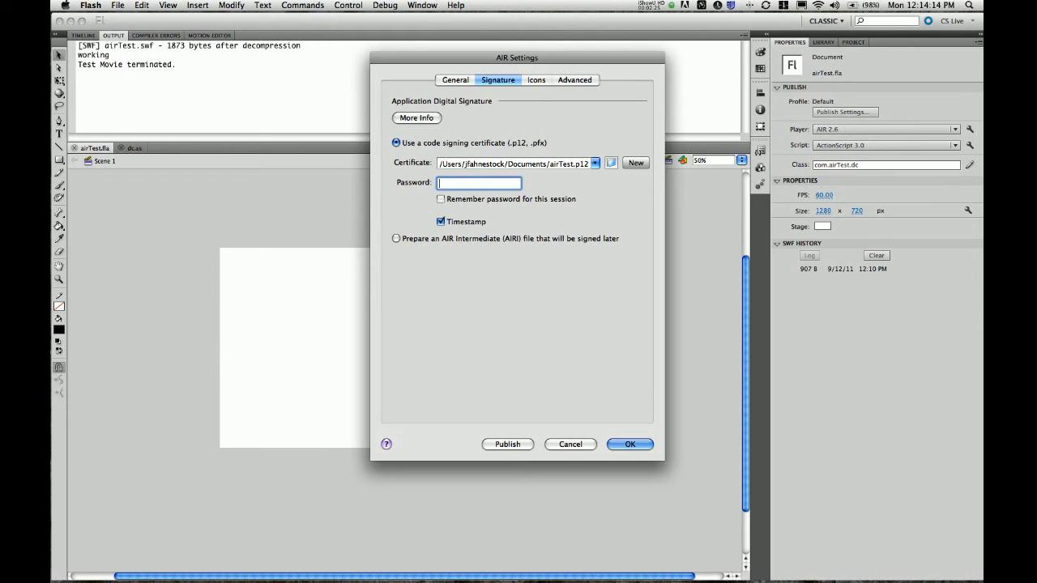
type("****")
left_click(441, 199)
On the Icons tab, review the 128x128, 48x48, 32x32 slots, ending on the 16x16 slot
left_click(535, 80)
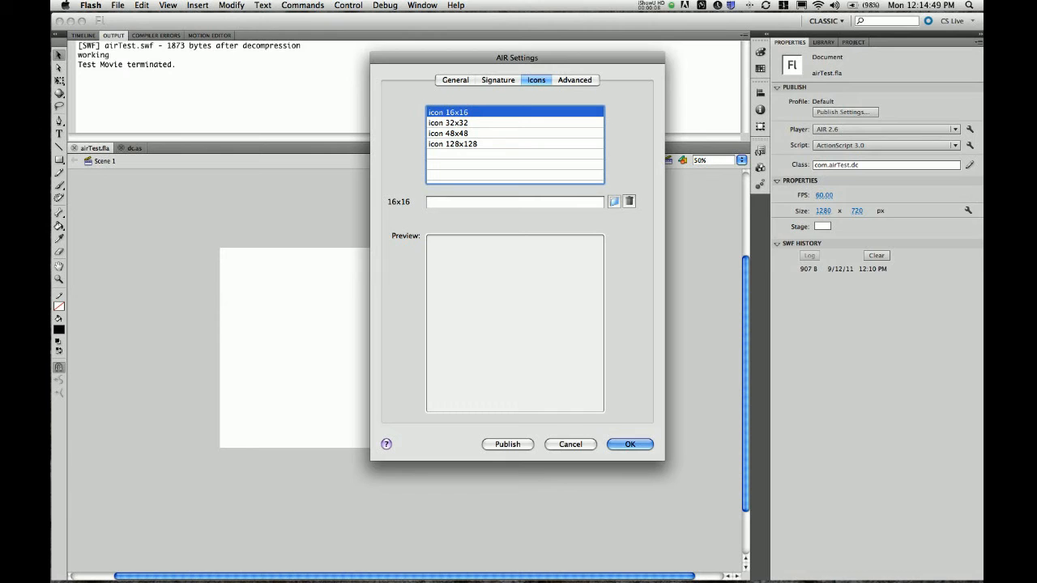
left_click(452, 143)
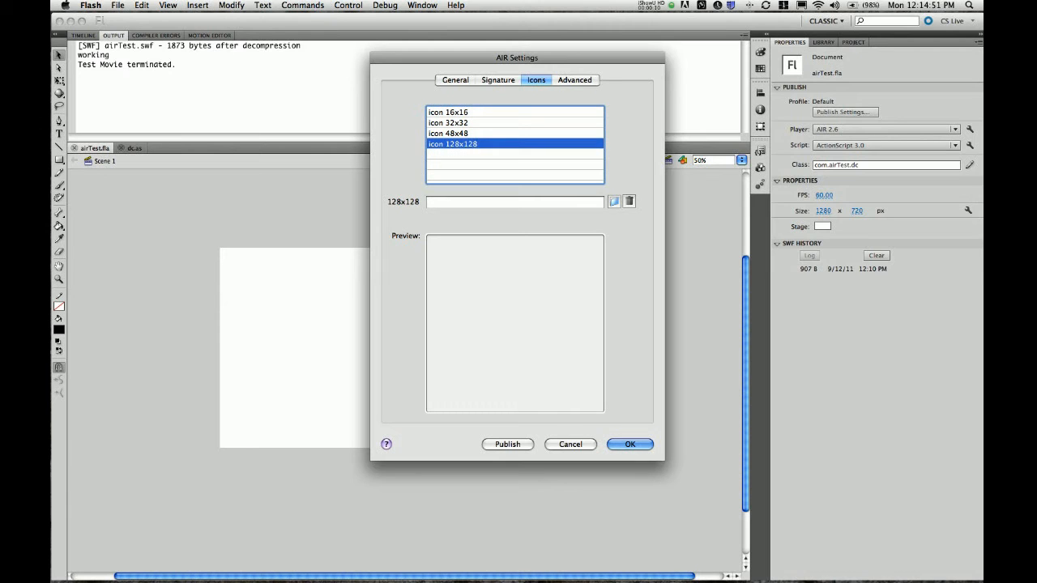
left_click(448, 133)
left_click(448, 122)
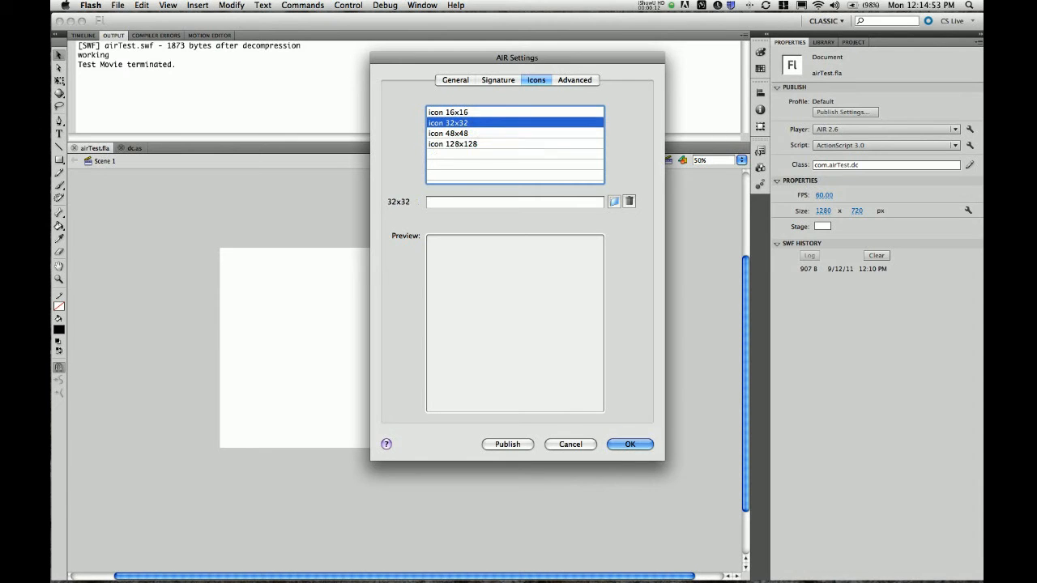
left_click(448, 112)
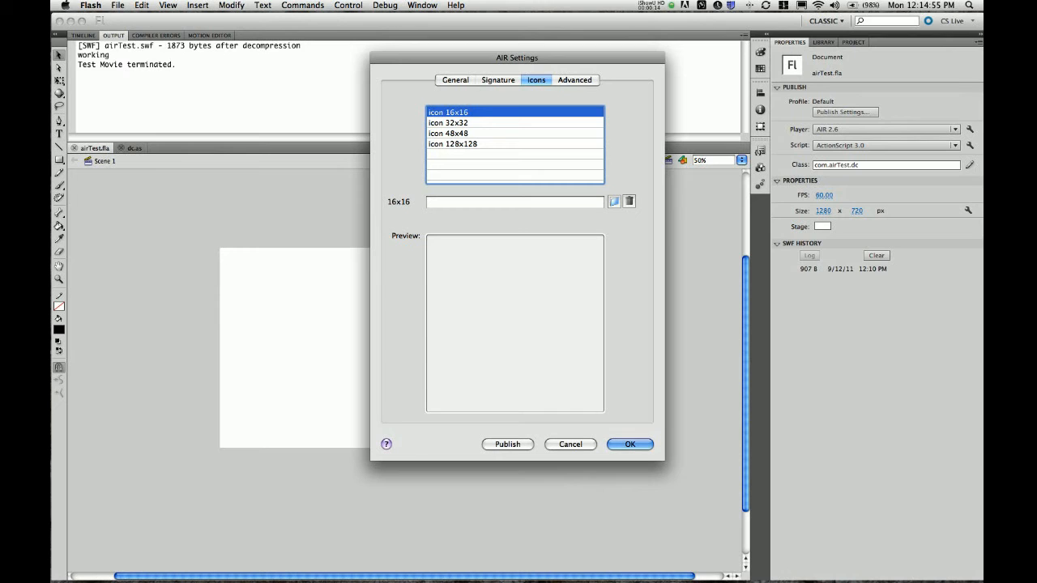
left_click(447, 123)
left_click(448, 112)
In Finder's assets > graphics > icons, check testIcon16.png is 16 × 16, then return to Flash
key("super+Tab")
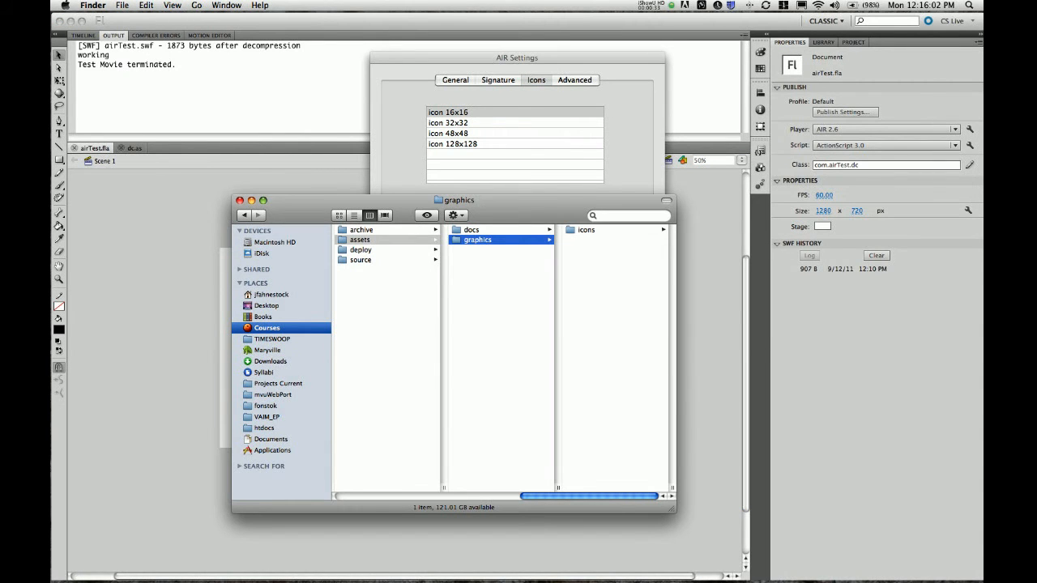
left_click(586, 230)
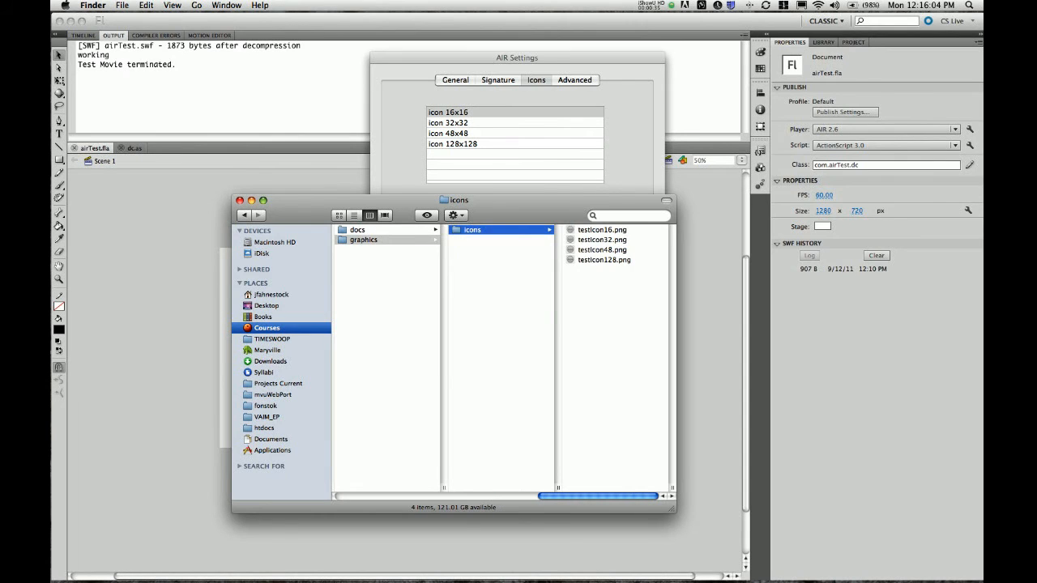
left_click(605, 260)
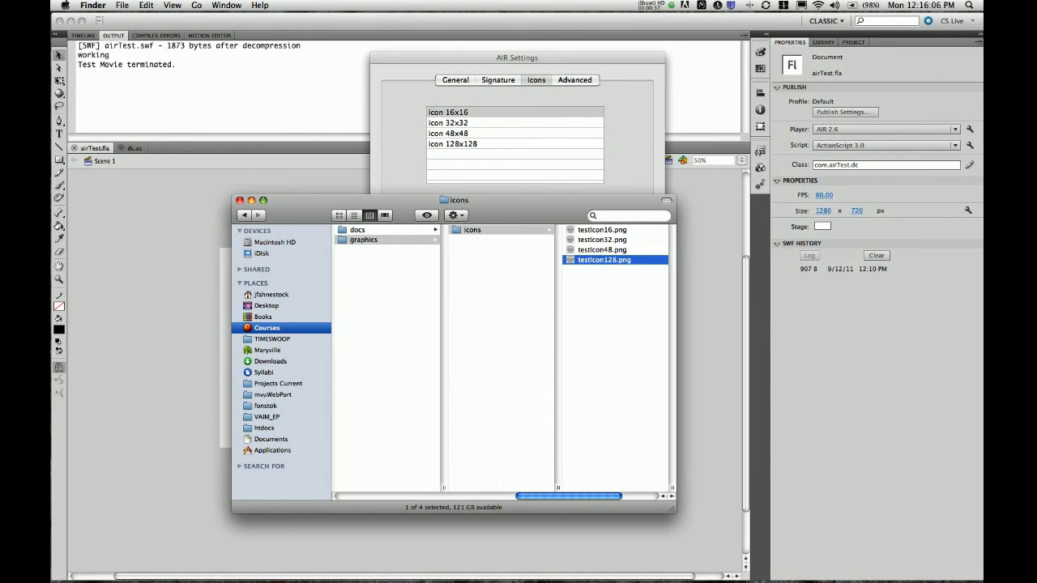
key("Up")
key("Up")
key("Up")
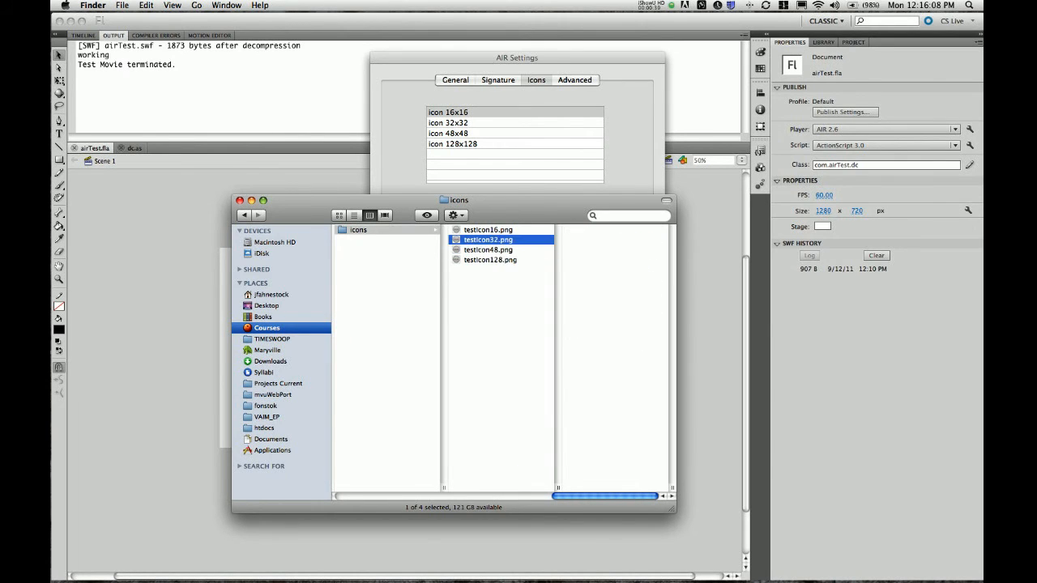
scroll(503, 356, "left", 3)
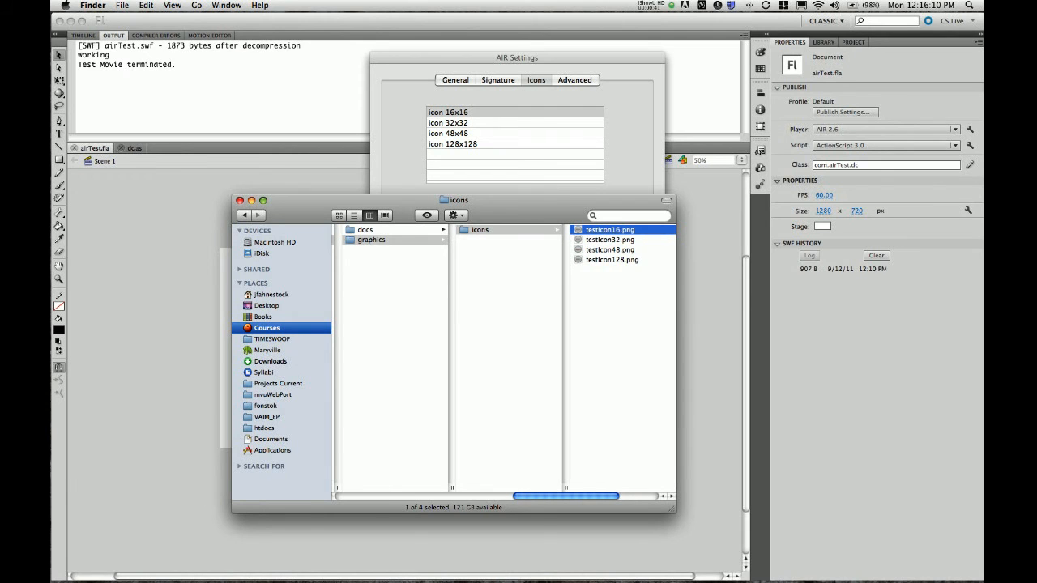
scroll(503, 357, "right", 1)
scroll(503, 356, "right", 2)
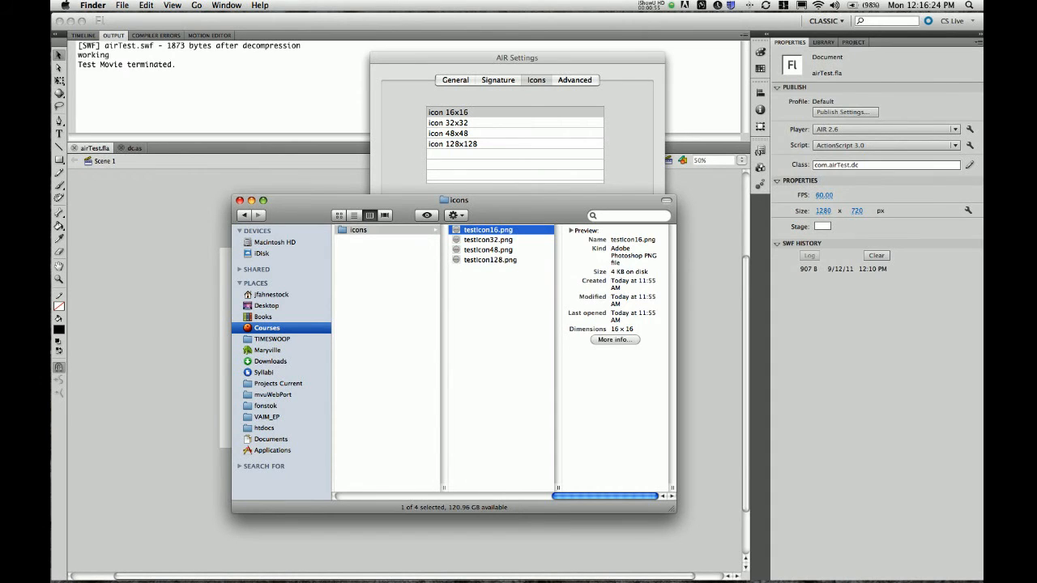
key("super+Tab")
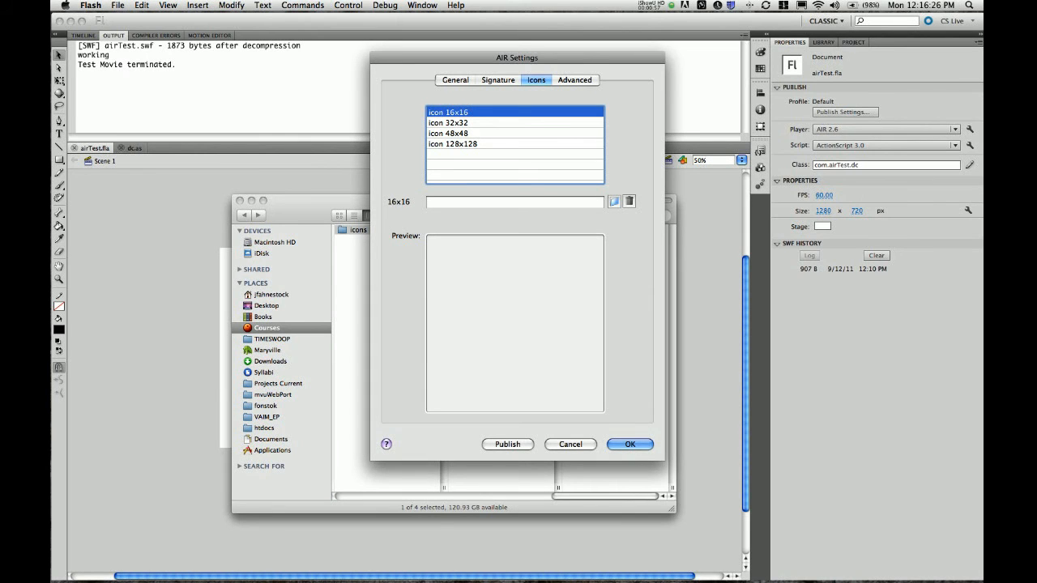
Pick airTest's assets/graphics/icons/testIcon16.png as the 16x16 app icon
left_click(614, 201)
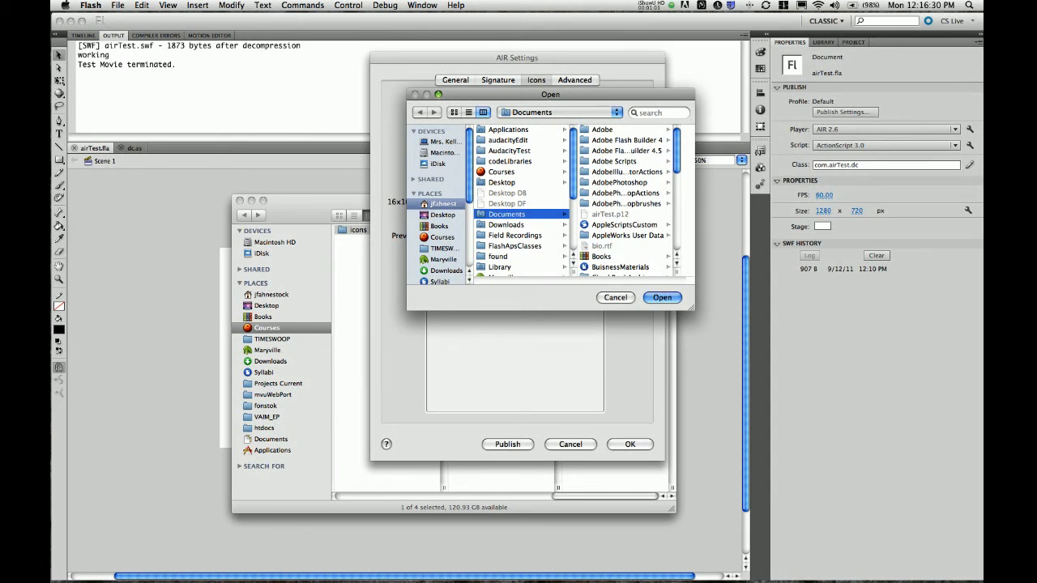
scroll(521, 201, "down", 2)
scroll(521, 201, "up", 2)
left_click(443, 237)
left_click(504, 140)
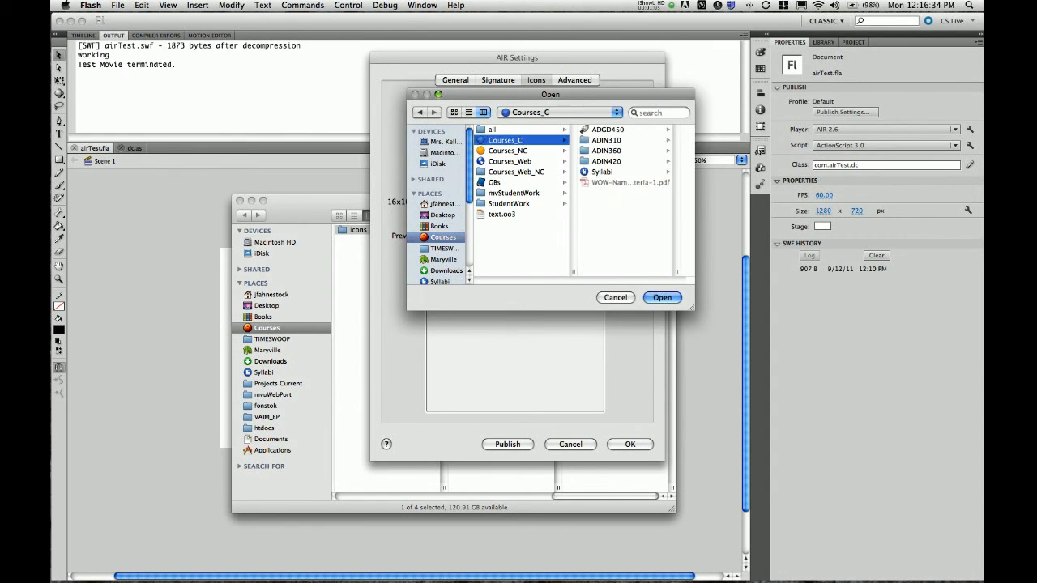
left_click(606, 161)
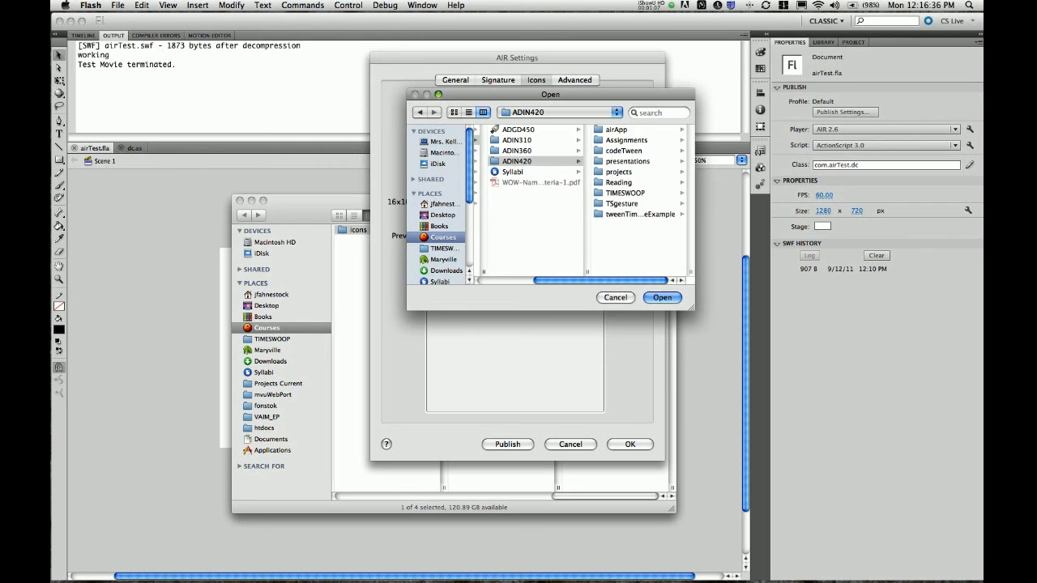
key("Right")
key("Right")
key("Right")
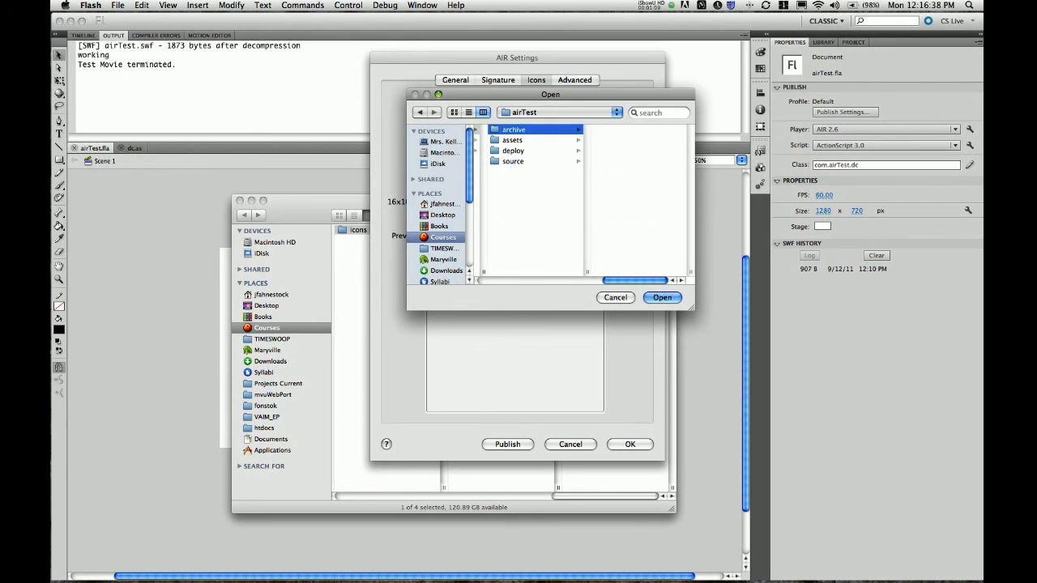
key("Down")
key("Right")
key("Down")
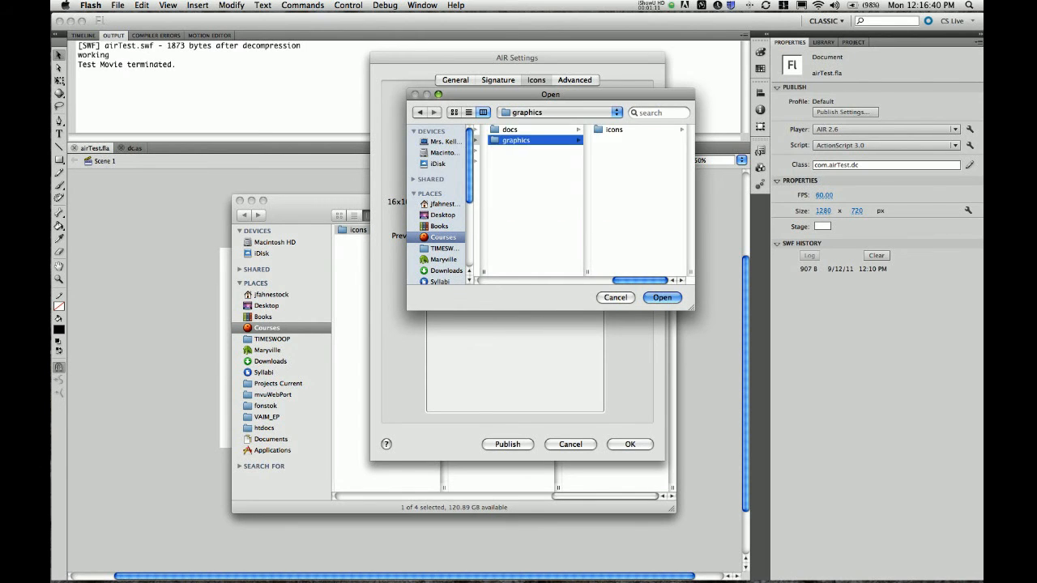
key("Right")
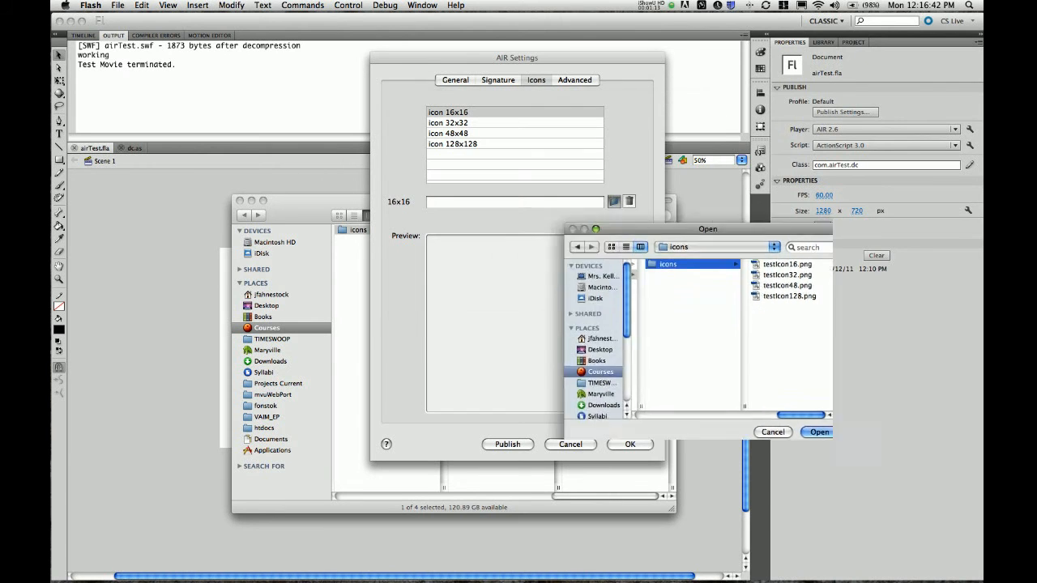
key("Right")
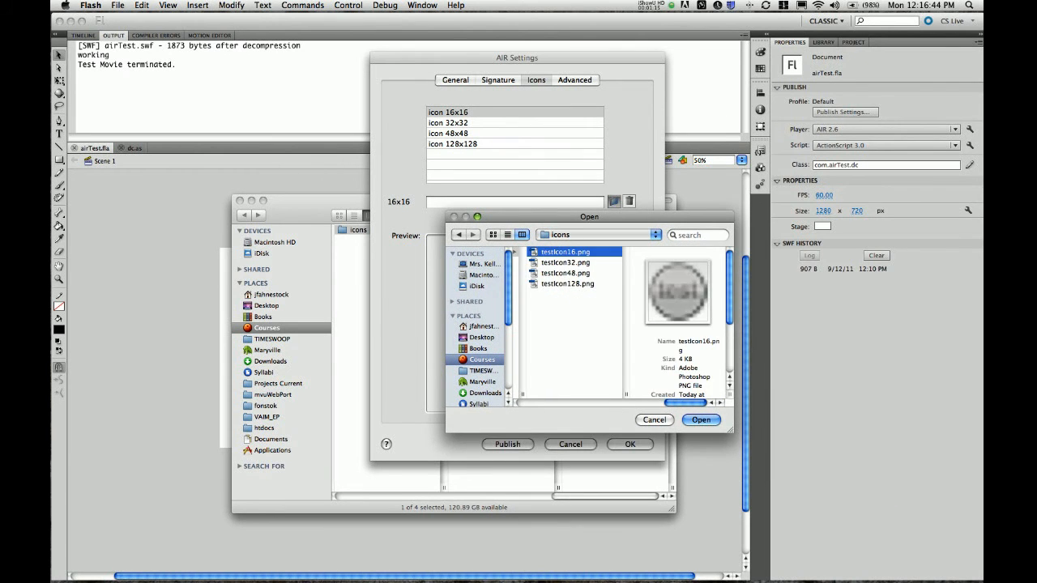
key("Return")
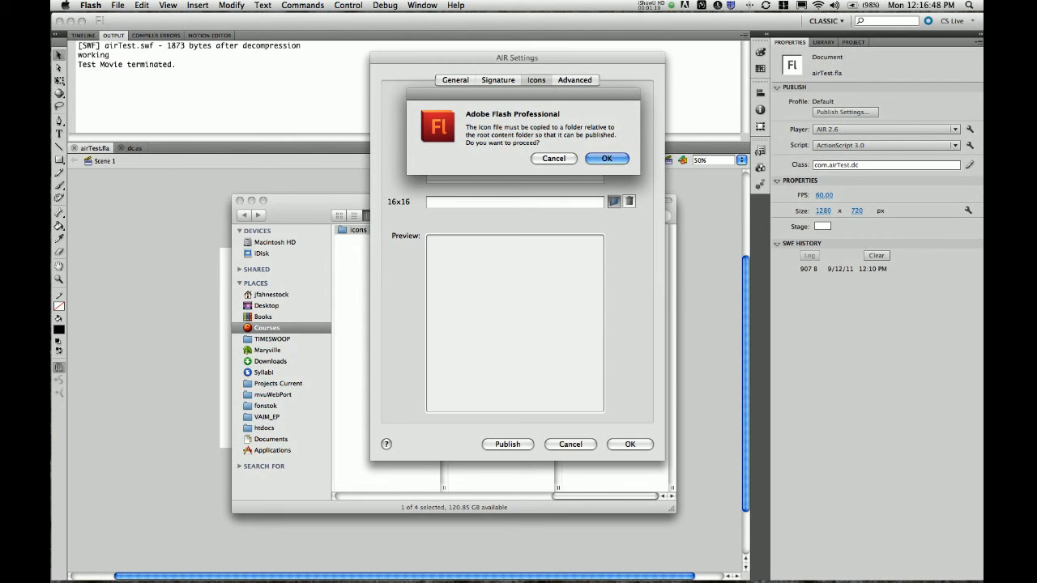
Accept copying the icon into AppIconsForPublish and close the AIR Settings with OK
key("Return")
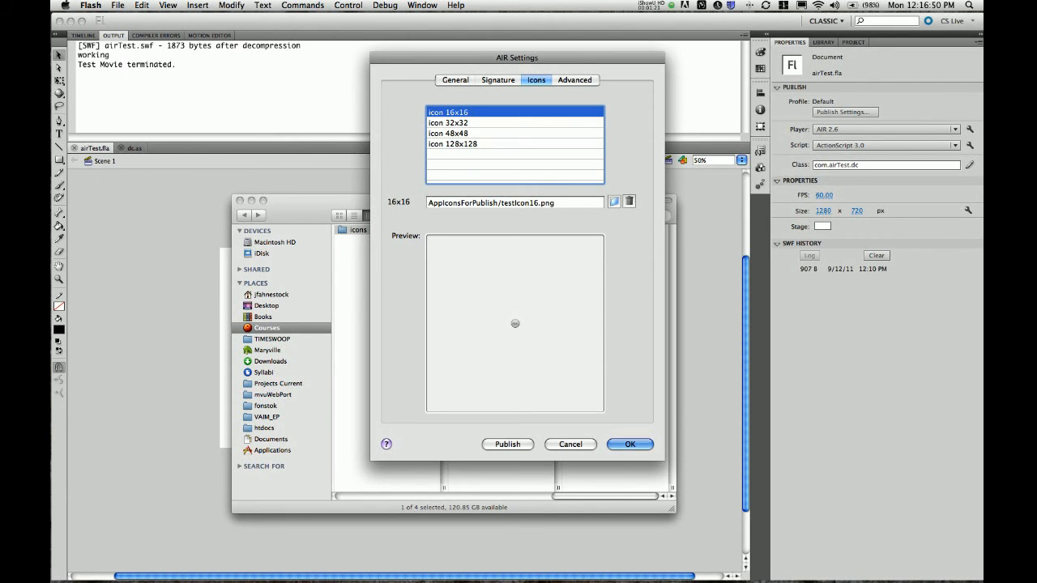
key("Return")
key("super+Tab")
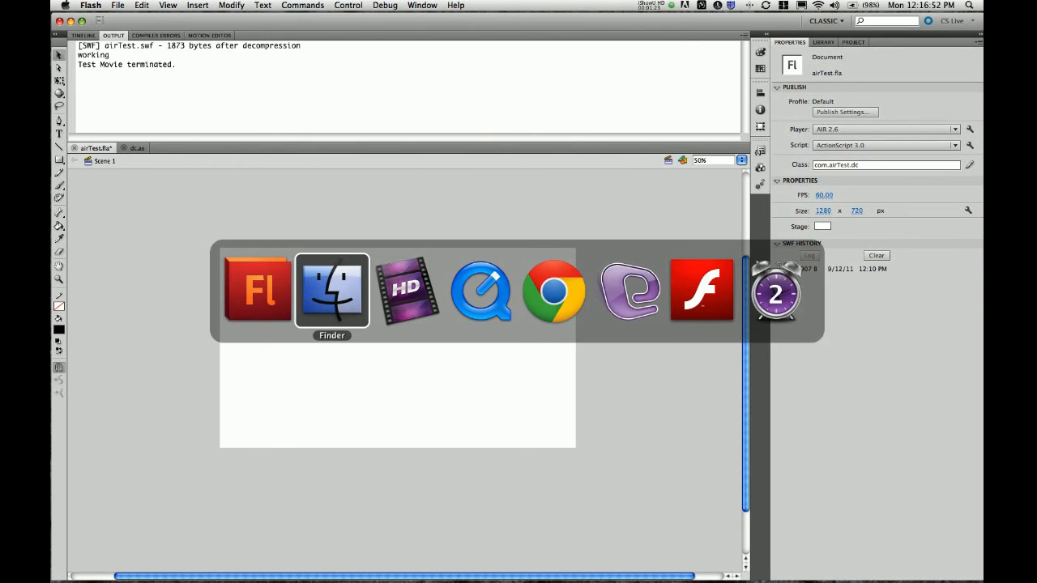
In Finder's column view, open deploy, then AppIconsForPublish to find the copied testIcon16.png
scroll(504, 357, "left", 5)
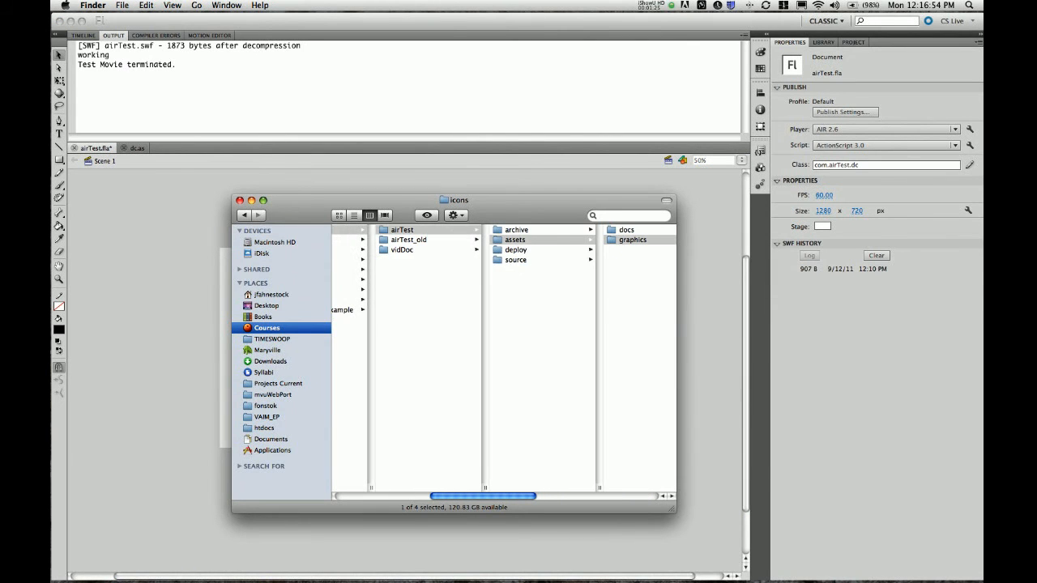
scroll(504, 356, "left", 1)
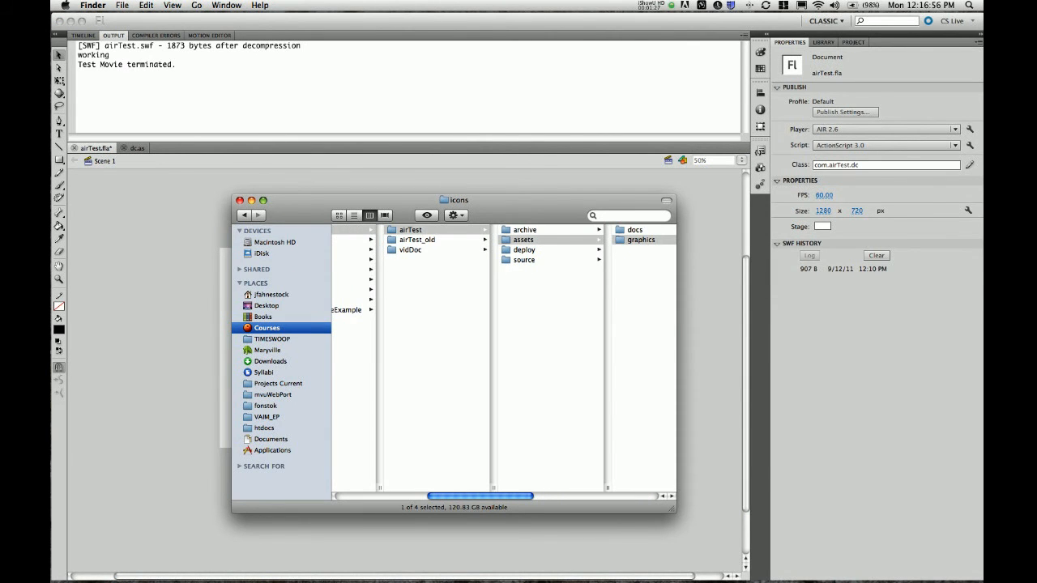
left_click(524, 249)
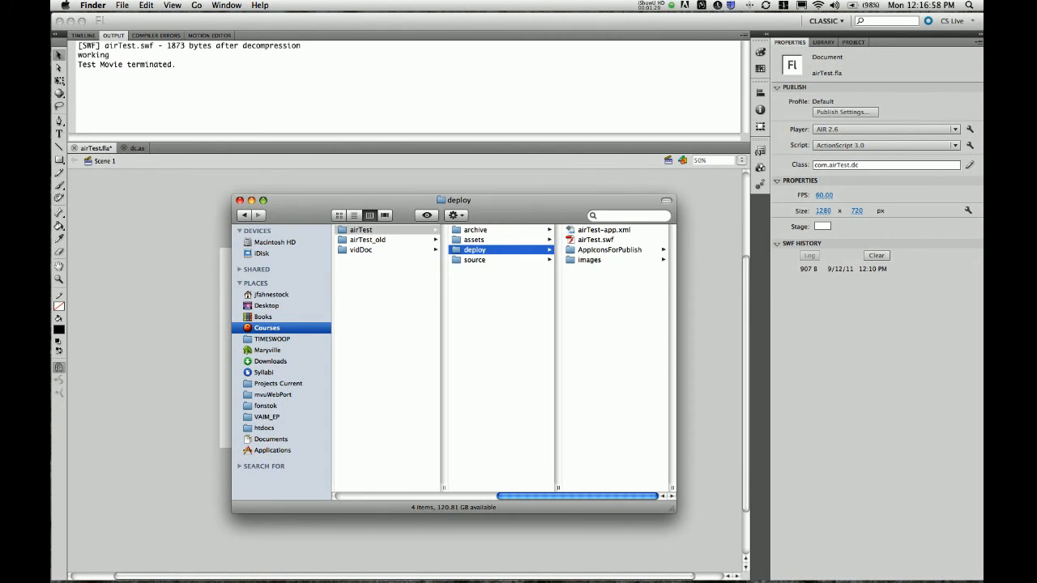
left_click(609, 250)
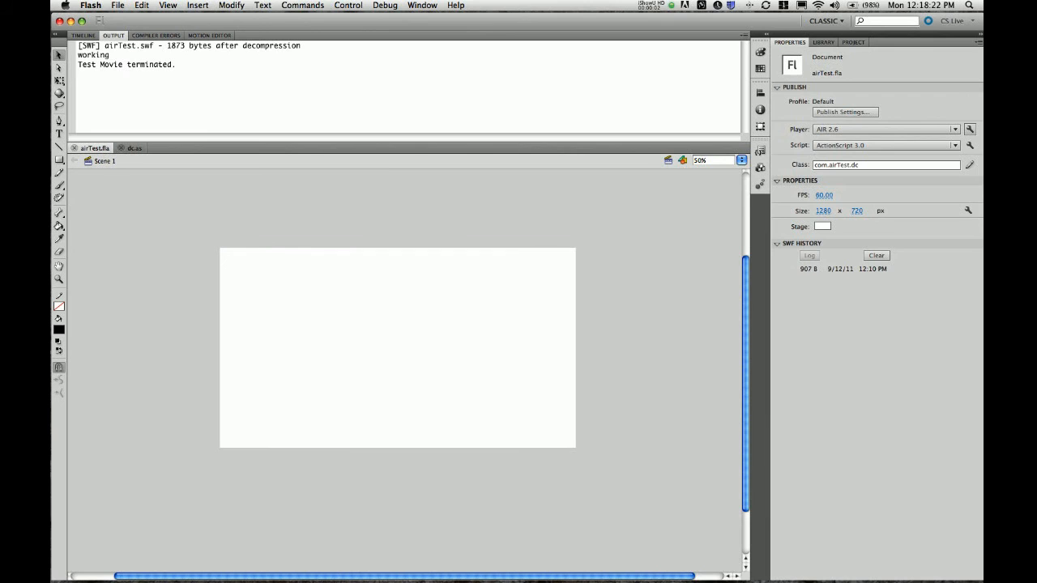
Test Movie with Cmd+Return to preview airTest in its own window, then quit it with Cmd+Q
key("super+Return")
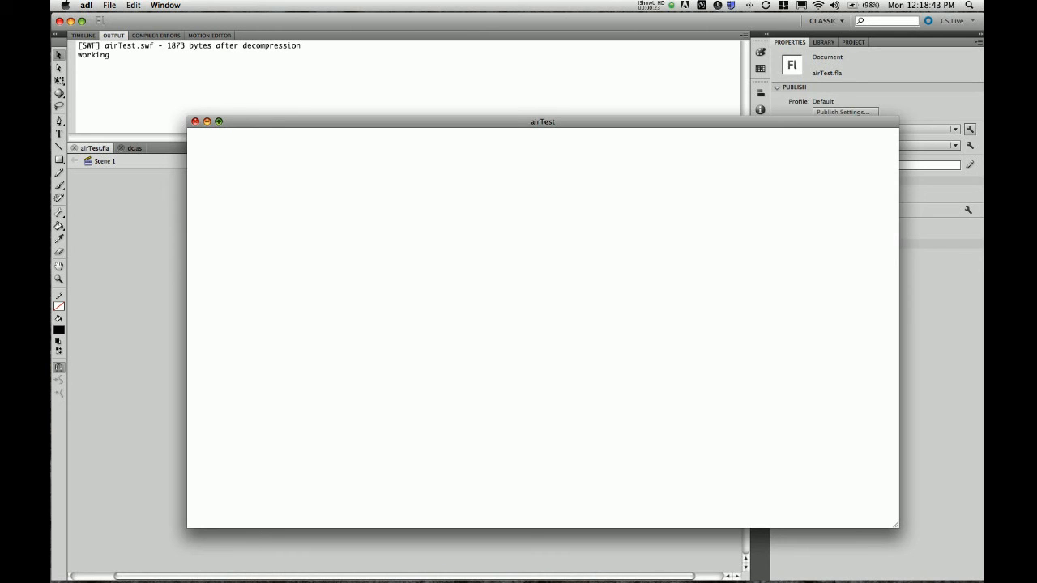
key("super+q")
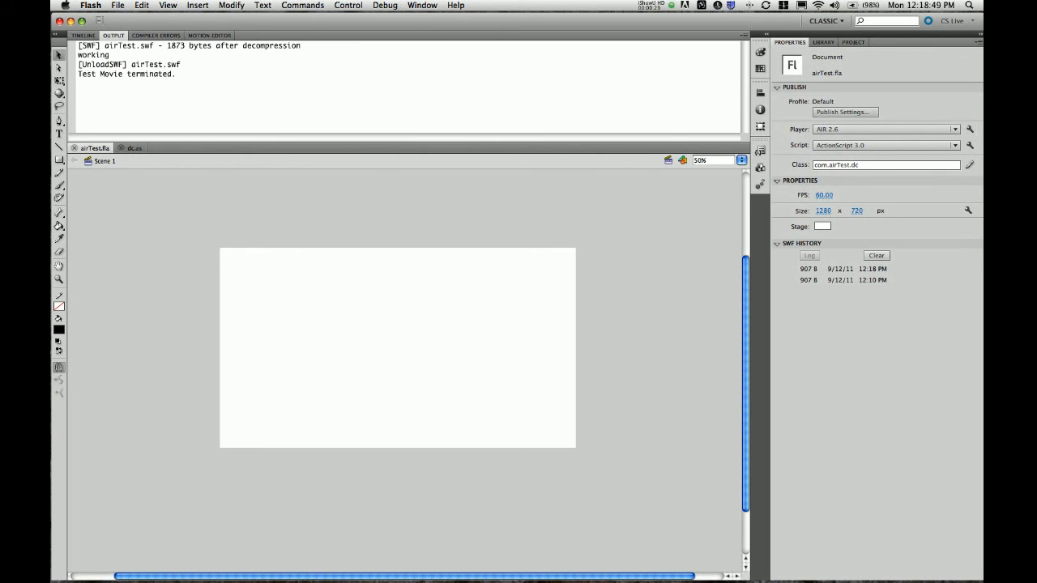
Publish airTest from Publish Settings, producing a new 796 B SWF build, then close the dialog
left_click(845, 112)
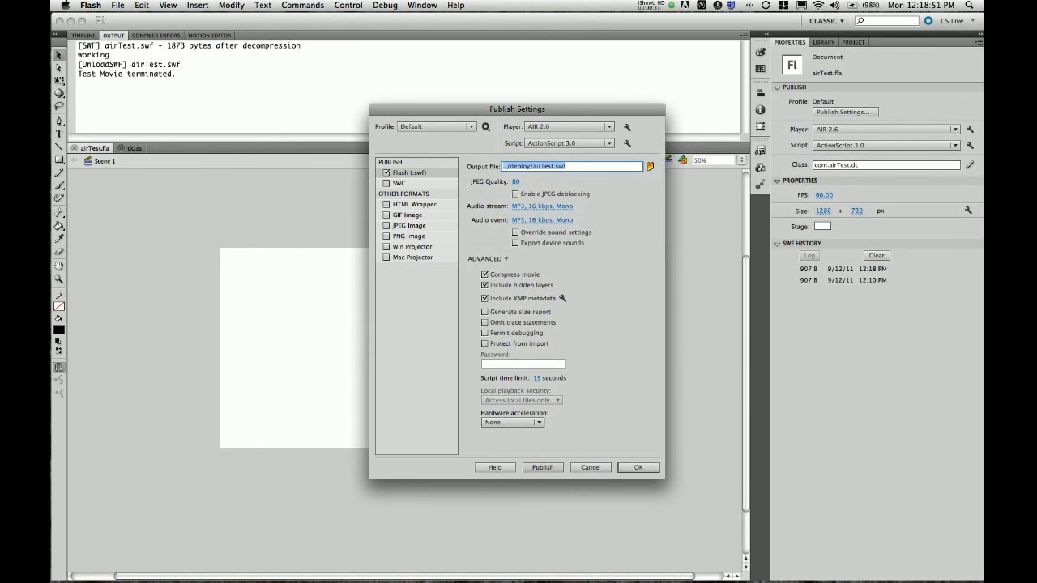
left_click(542, 468)
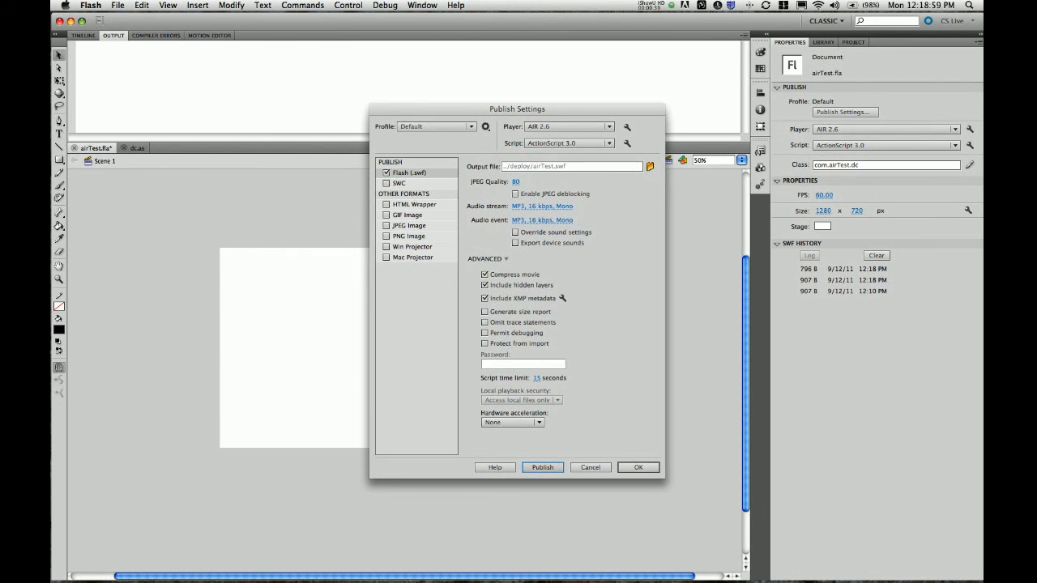
left_click(638, 468)
key("super+Tab")
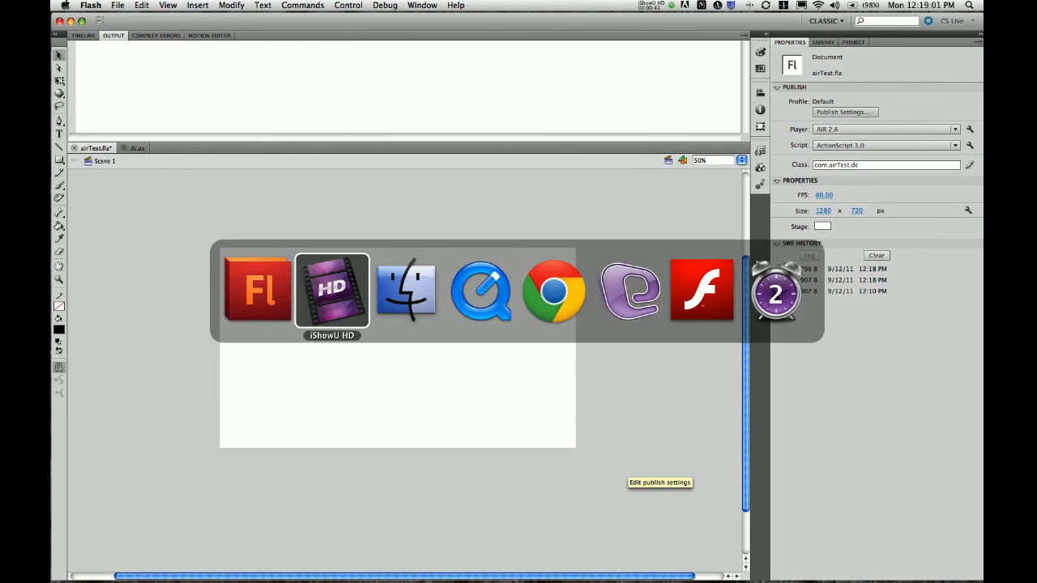
Open deploy/airTest.air from Finder and install it into /Applications, launching after installation
key("super+Tab")
left_click(480, 240)
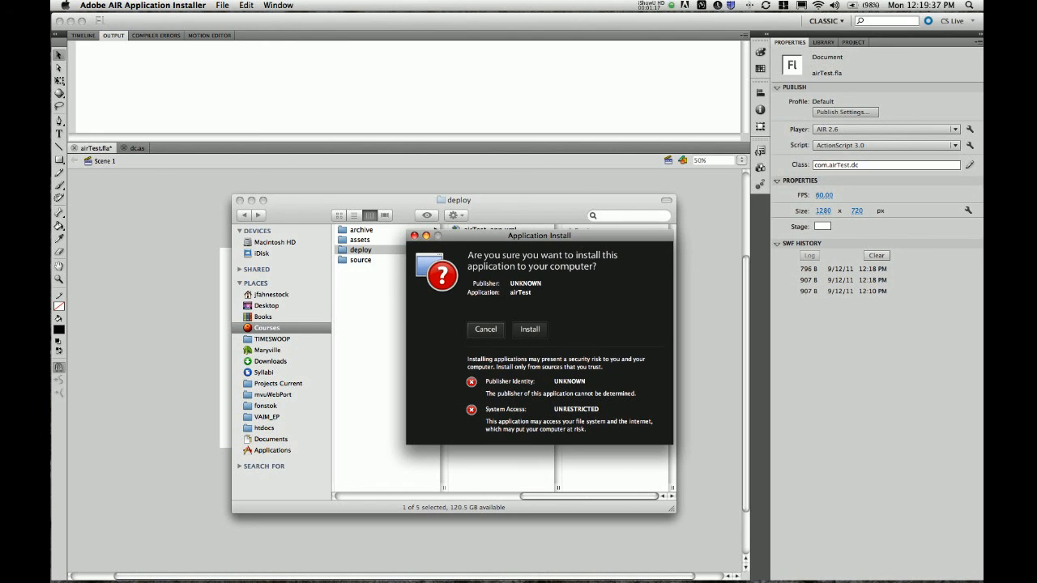
key("Return")
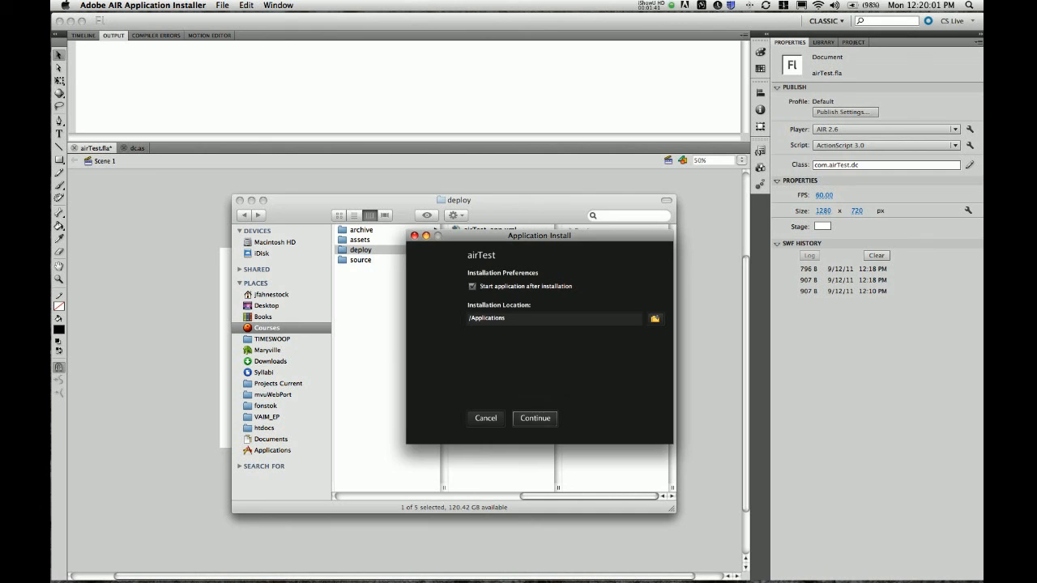
key("Return")
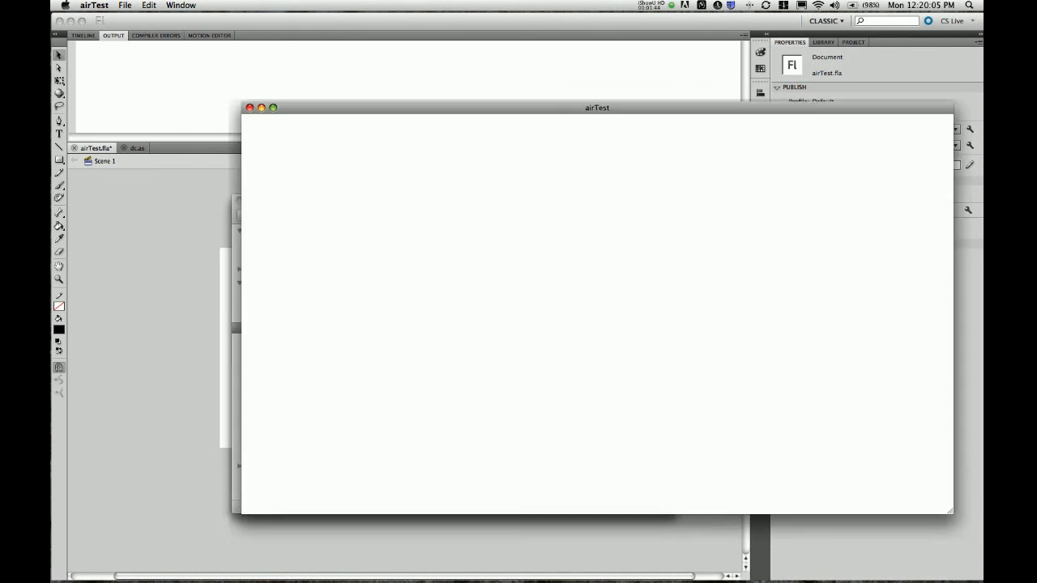
Quit airTest and select the installed airTest.app, showing its custom test icon, in Applications
key("super+q")
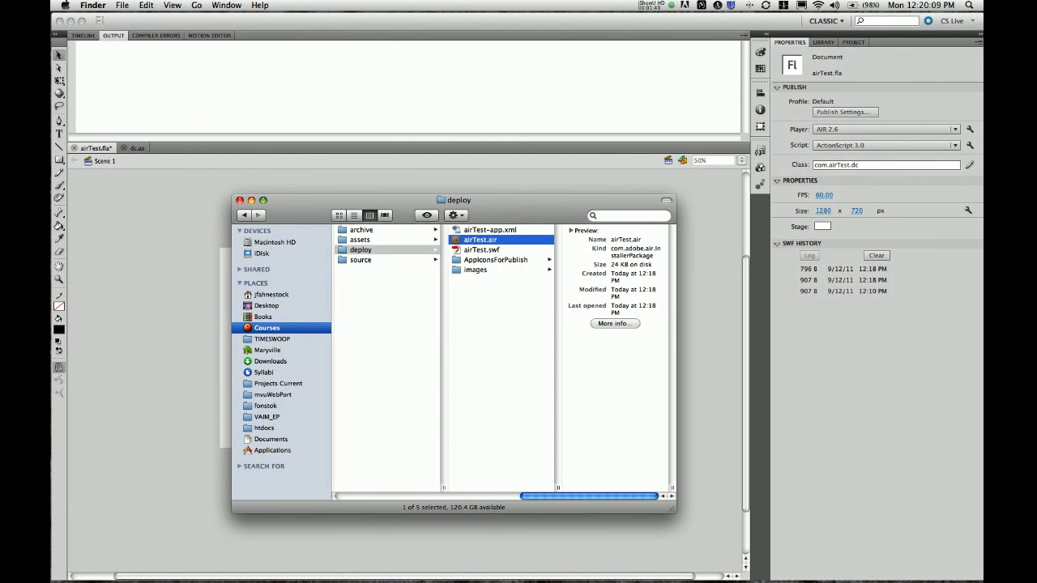
key("super+shift+a")
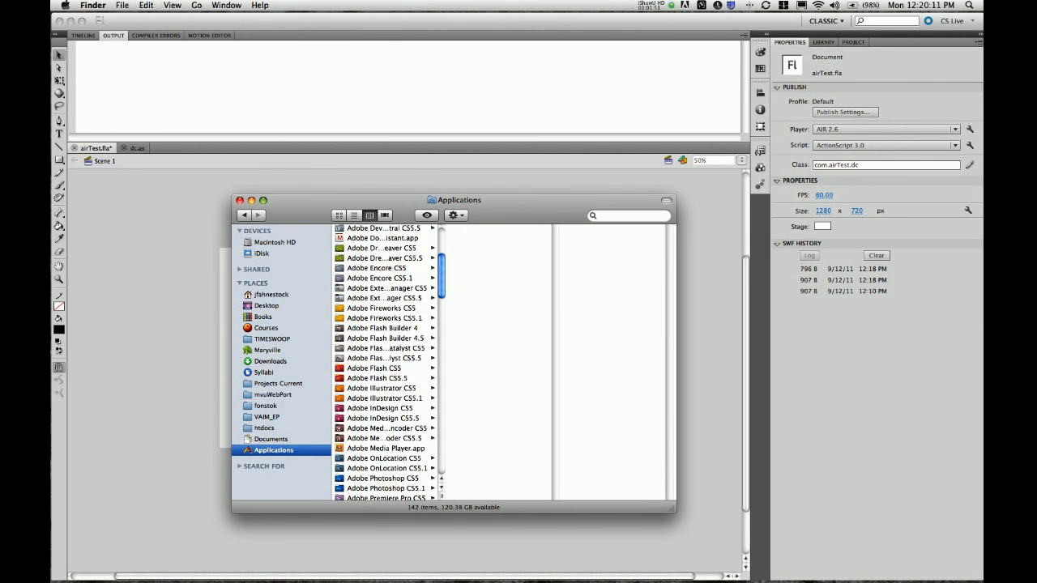
scroll(385, 362, "down", 10)
left_click(365, 392)
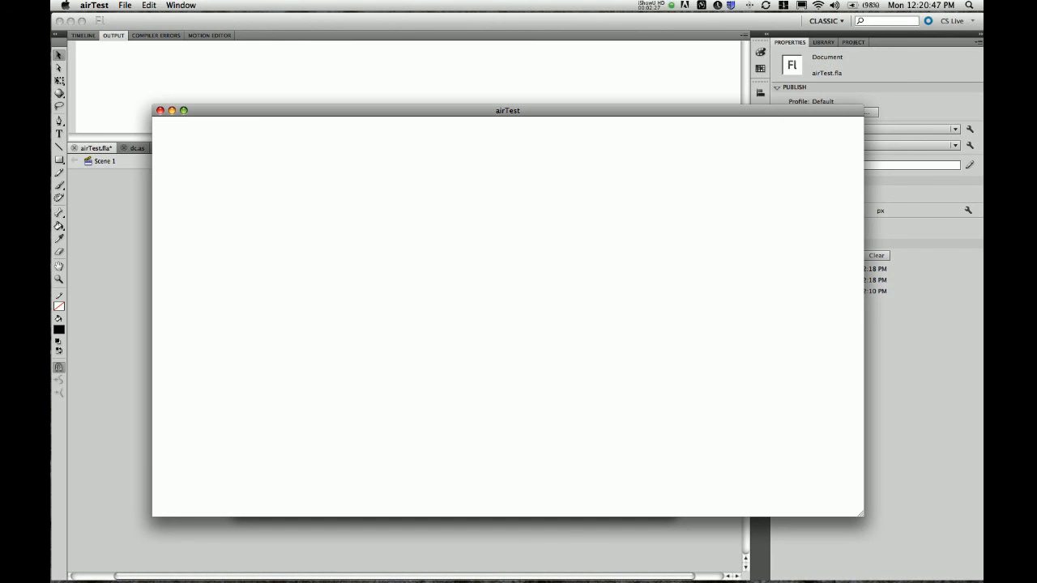
key("super+q")
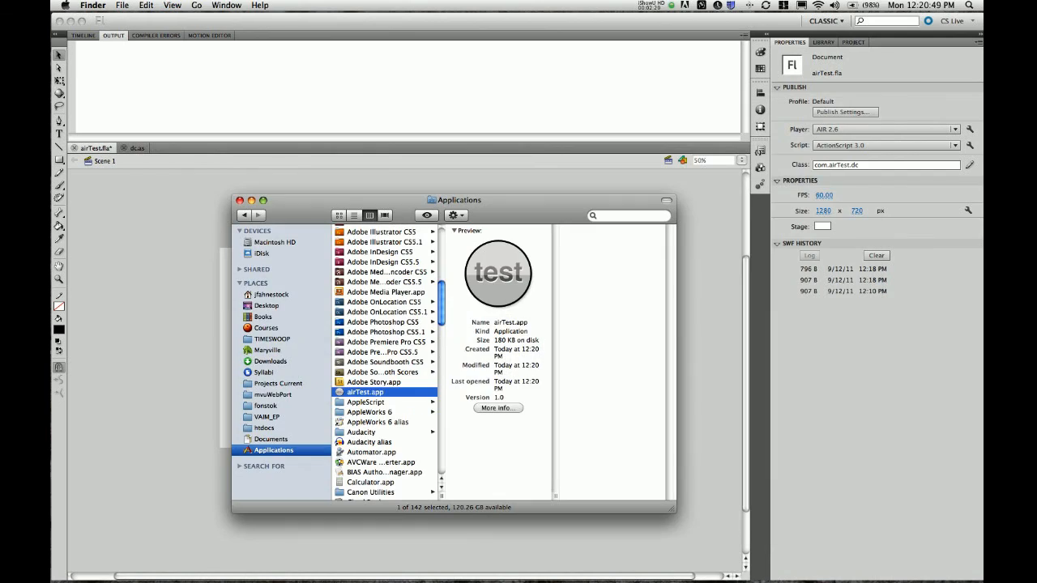